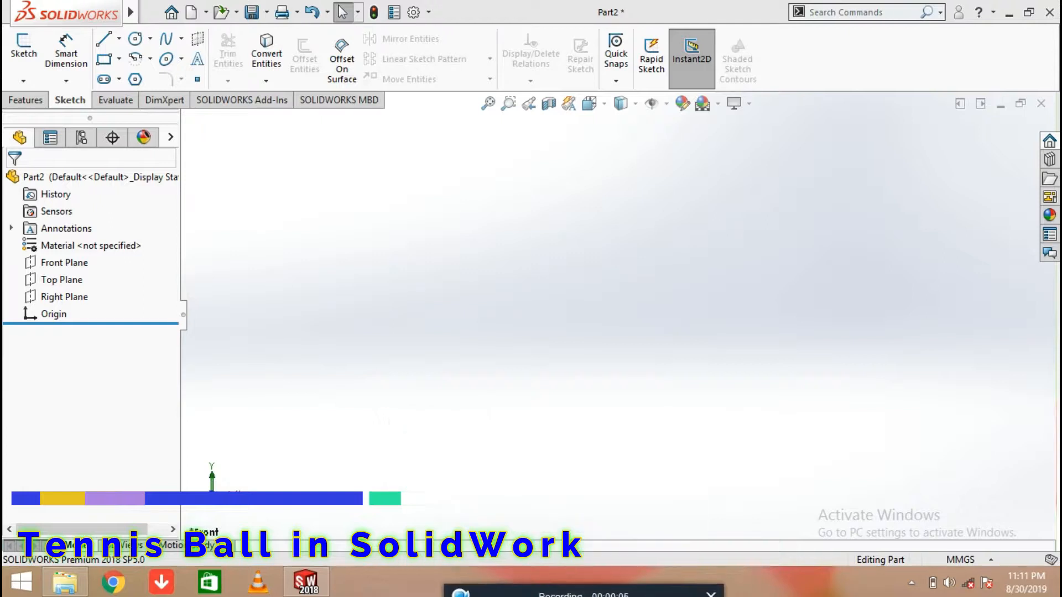
# Sketch a vertical centerline about 65 mm long on the Front Plane, to the left of the origin.
pyautogui.click(77, 263)
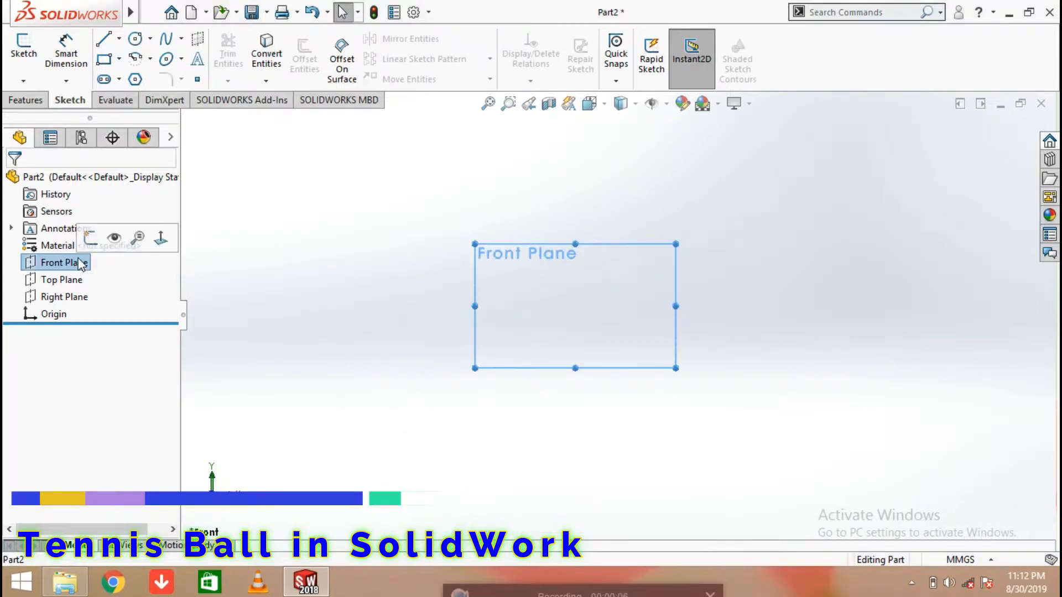
pyautogui.click(166, 238)
pyautogui.click(119, 39)
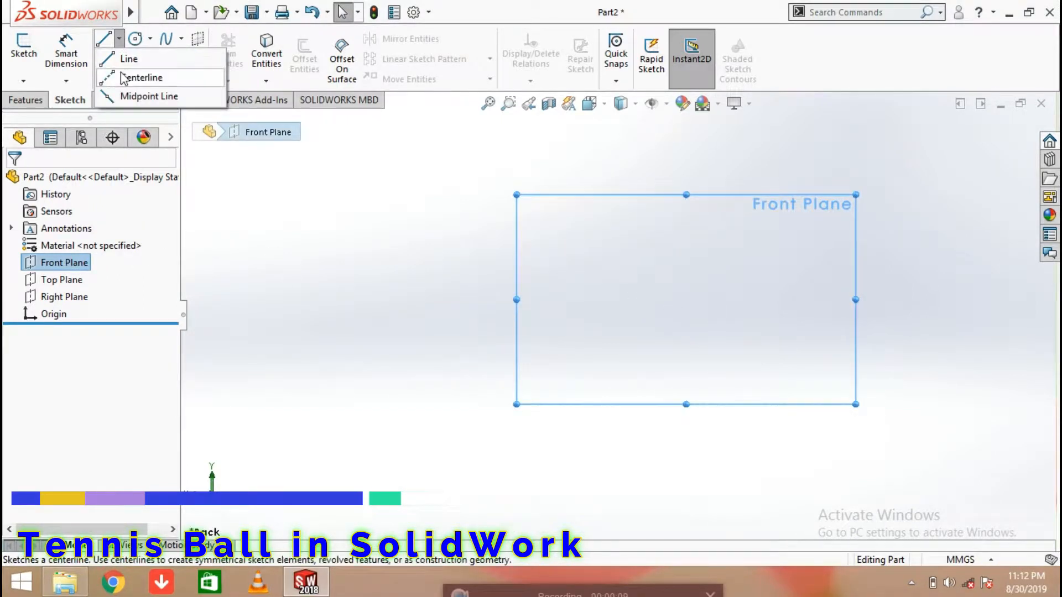
pyautogui.click(173, 95)
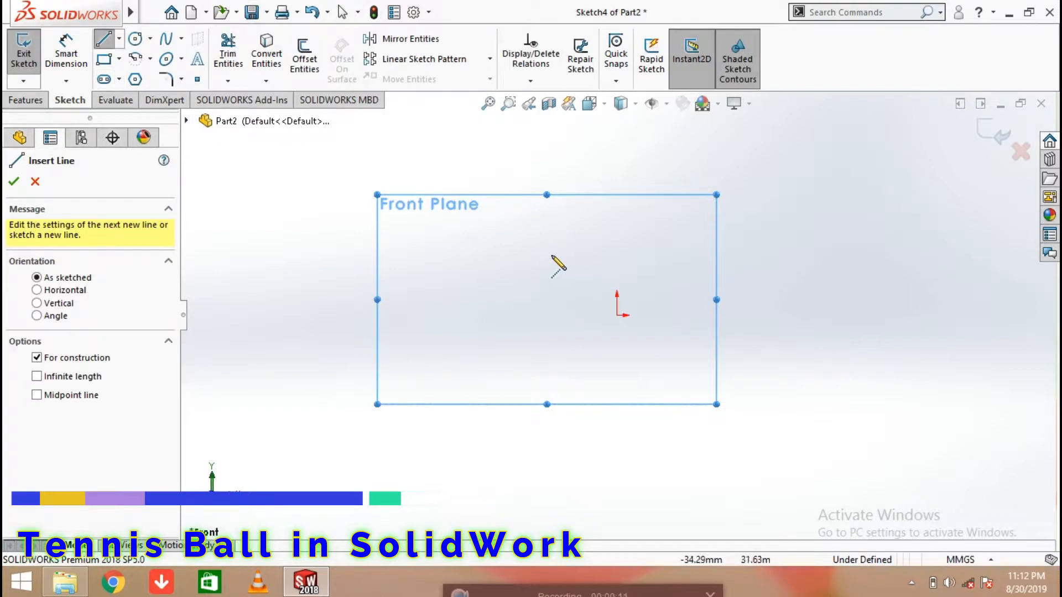
pyautogui.click(554, 374)
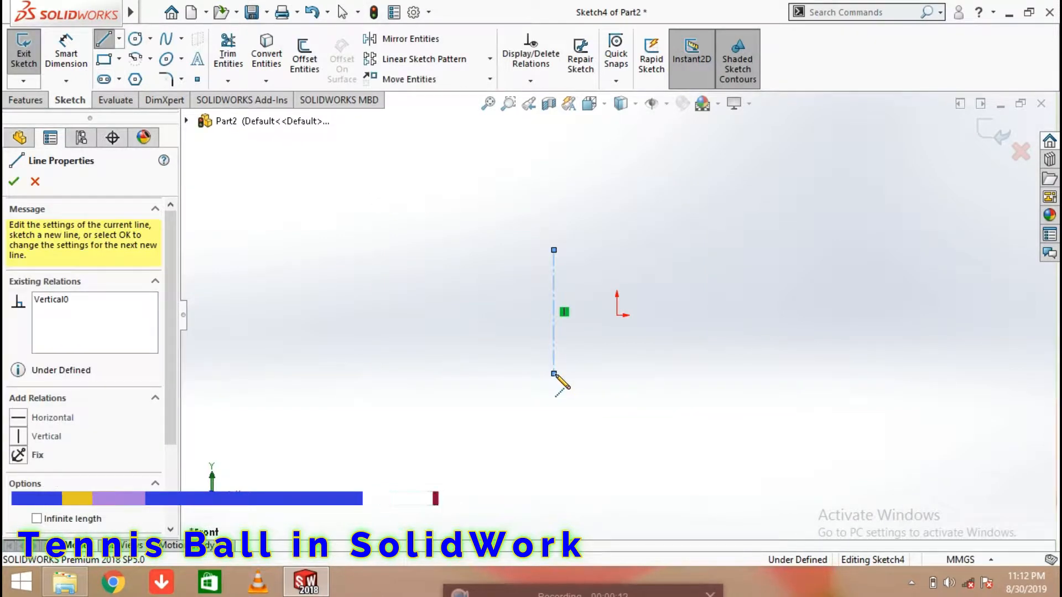
pyautogui.press('Escape')
# Dimension the vertical centerline's length to 100 mm.
pyautogui.click(66, 53)
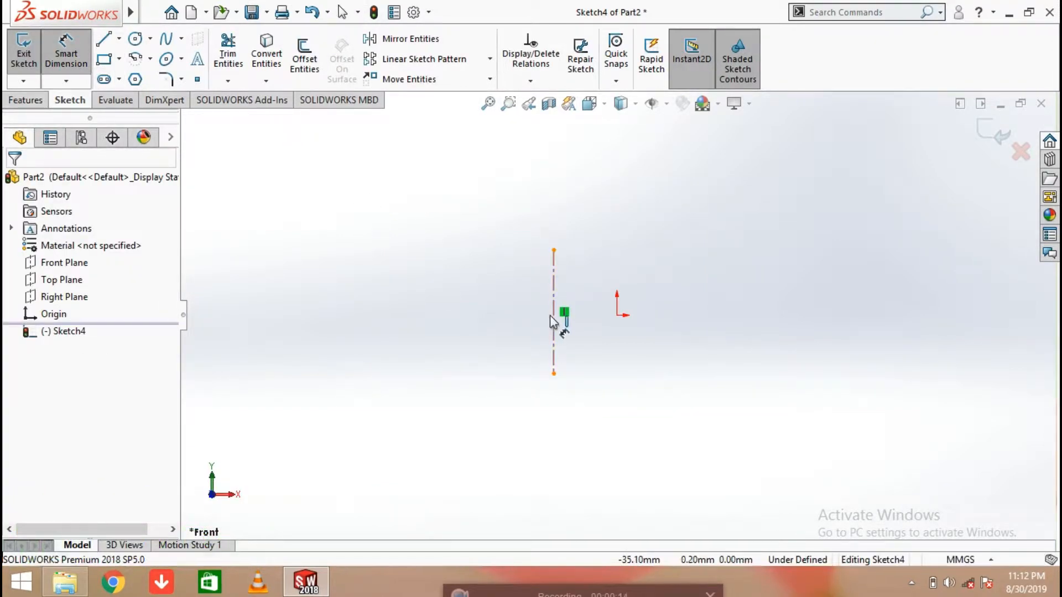
pyautogui.click(505, 328)
pyautogui.click(503, 329)
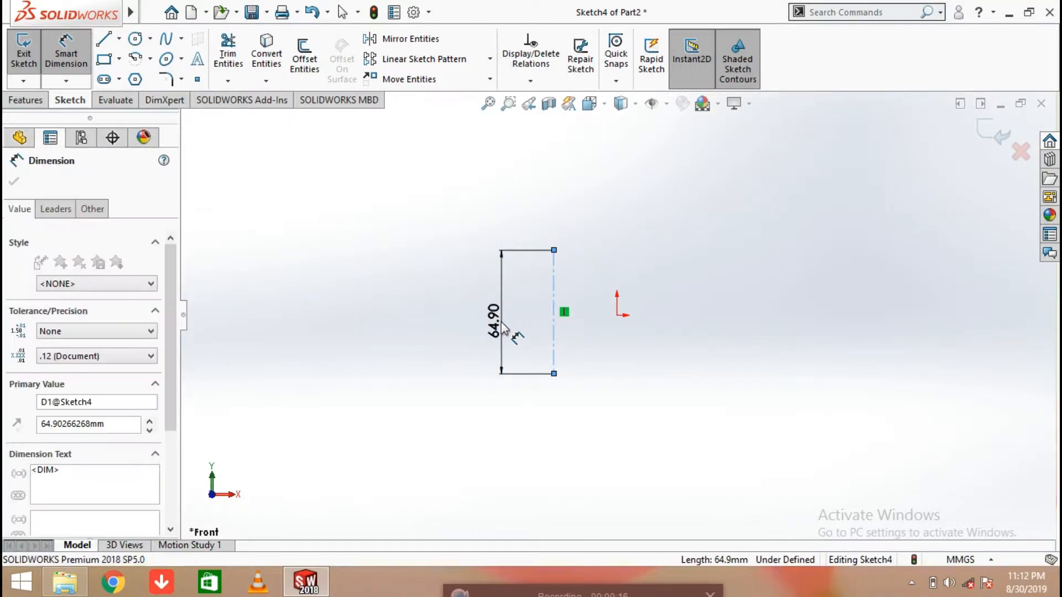
pyautogui.write('100')
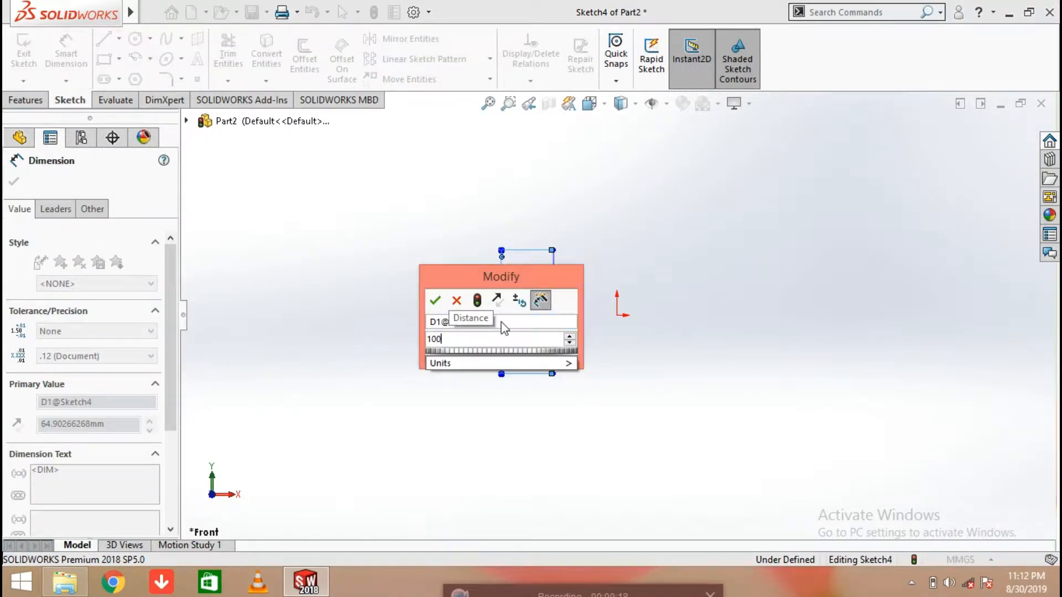
pyautogui.click(435, 300)
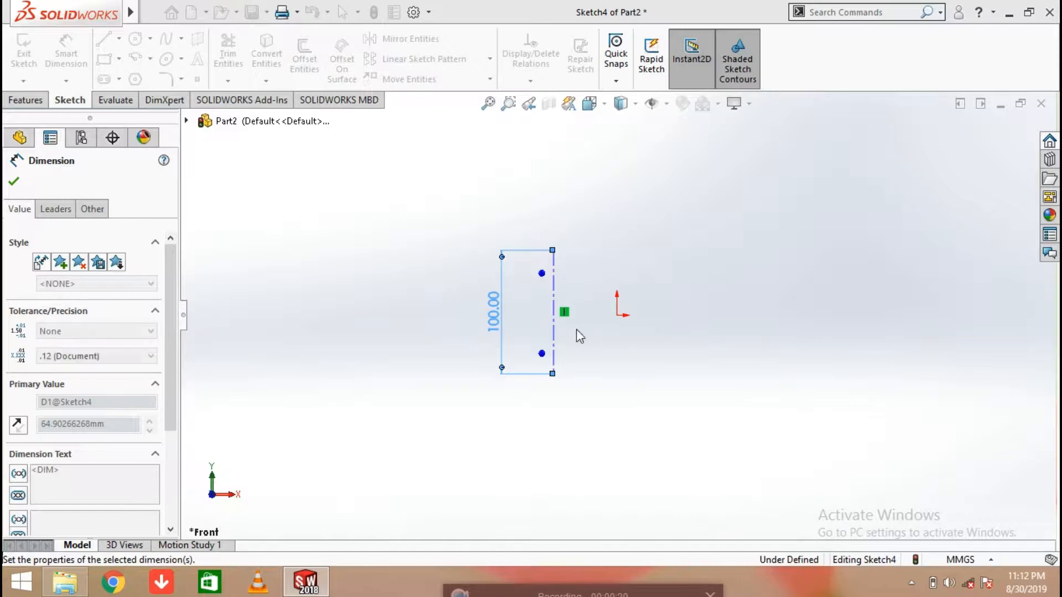
pyautogui.press('Escape')
# Make the centerline's midpoint coincident with the origin.
pyautogui.click(554, 313)
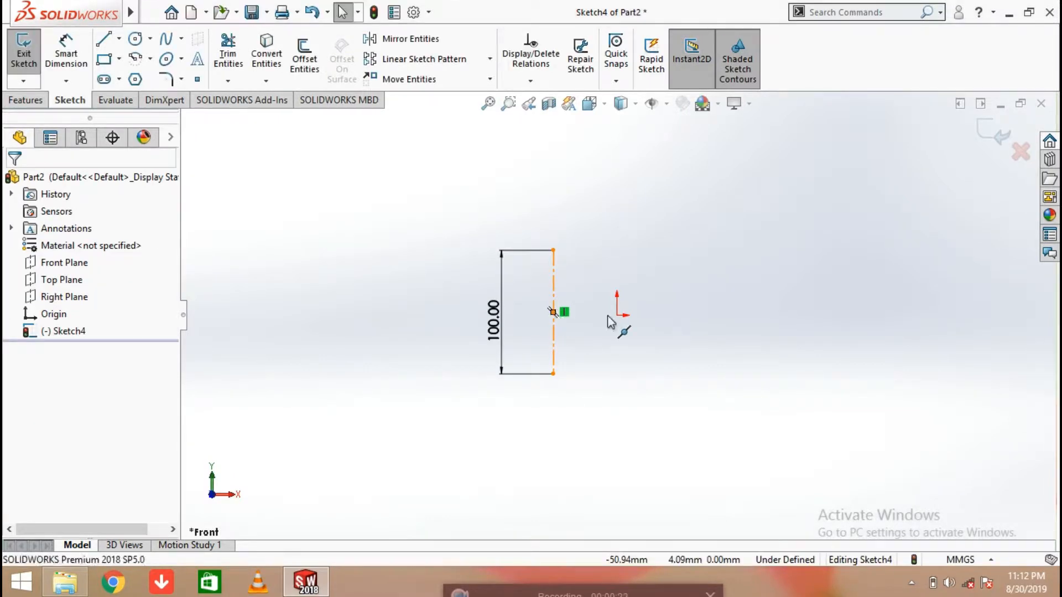
pyautogui.keyDown('ctrl'); pyautogui.click(617, 316); pyautogui.keyUp('ctrl')
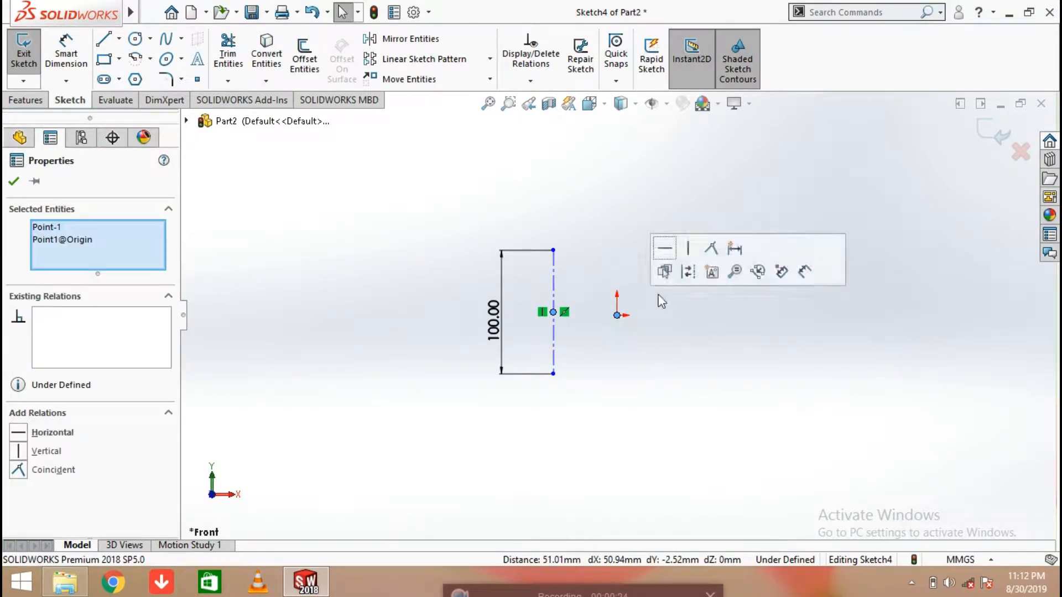
pyautogui.click(710, 252)
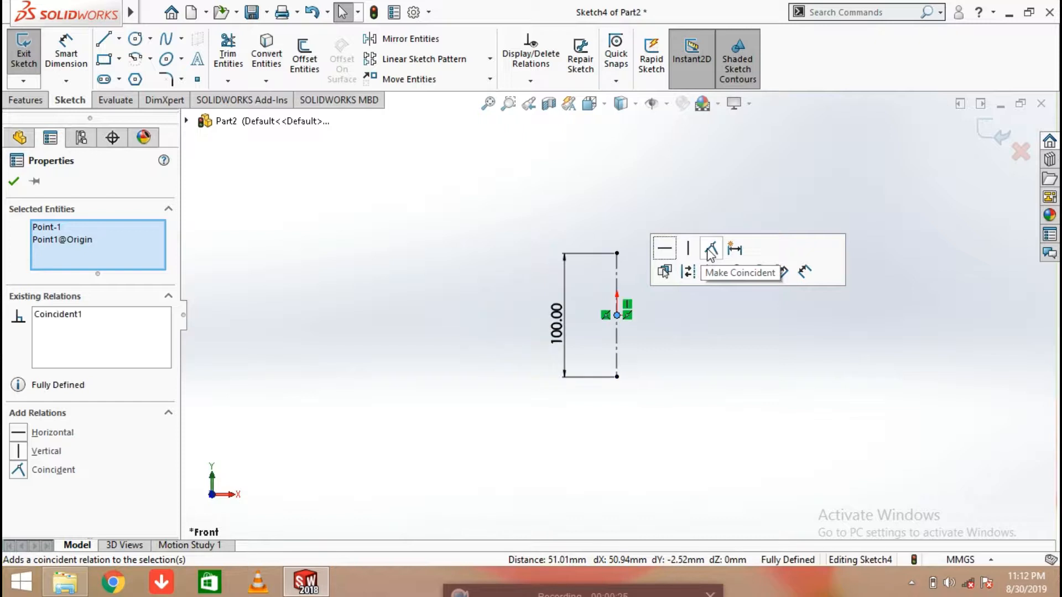
pyautogui.click(434, 233)
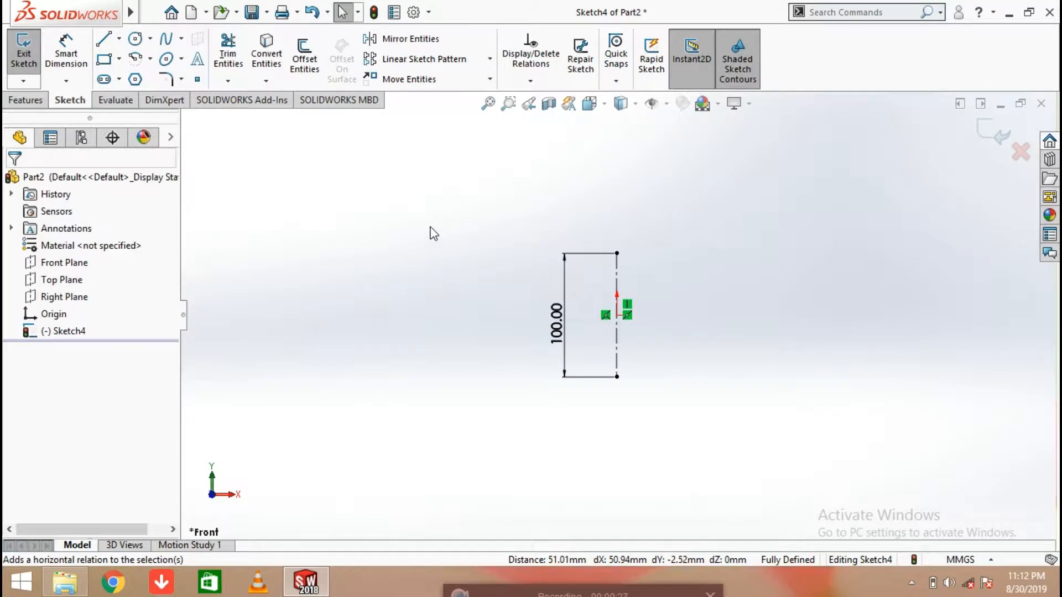
# Sketch a centerpoint arc about the origin from the centerline's upper end to its lower end, forming a semicircle on the left side.
pyautogui.click(150, 58)
pyautogui.click(169, 78)
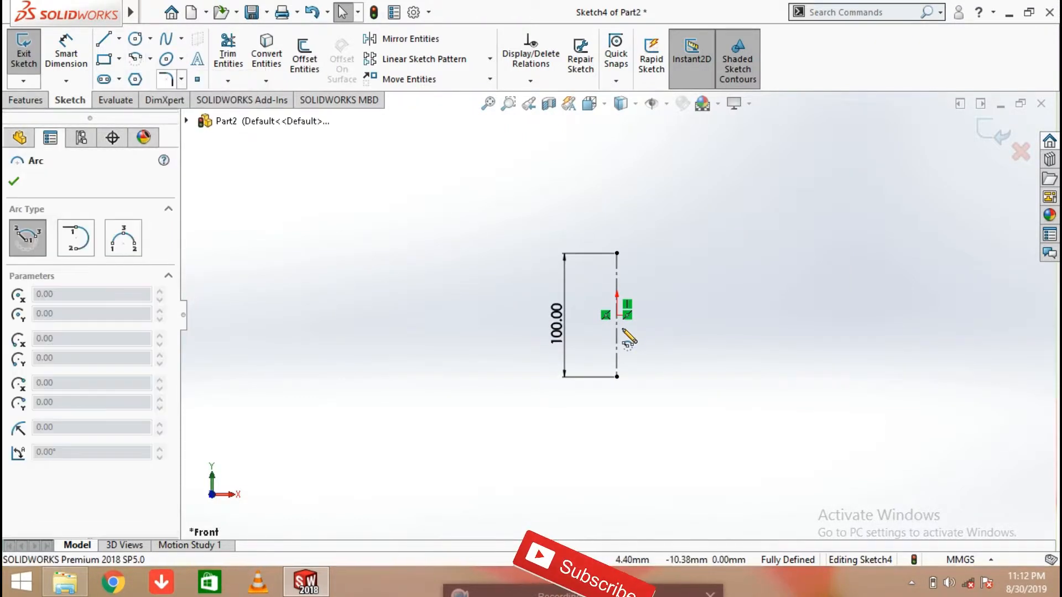
pyautogui.click(617, 315)
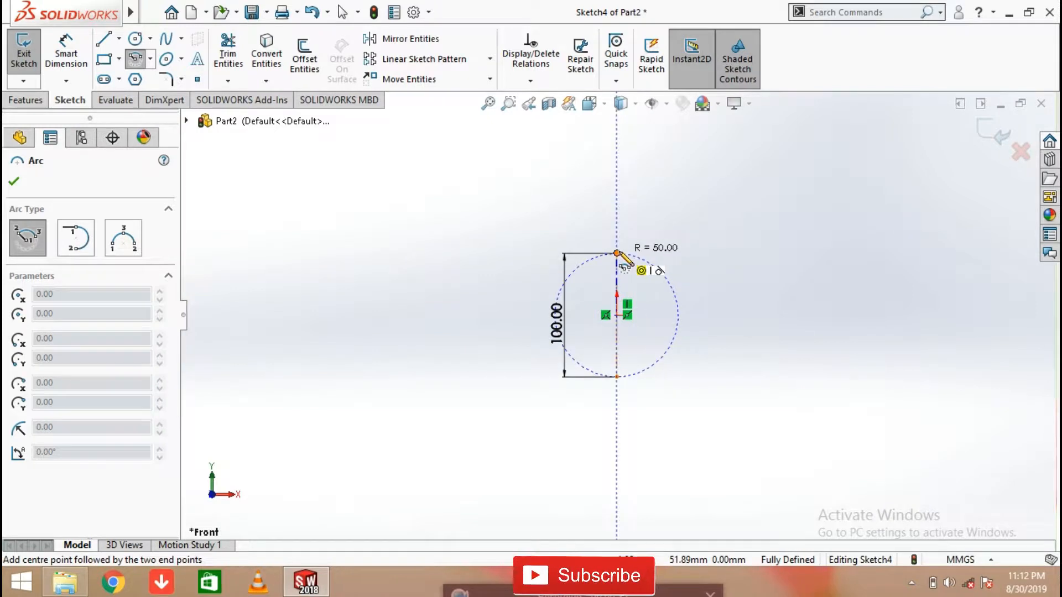
pyautogui.click(616, 253)
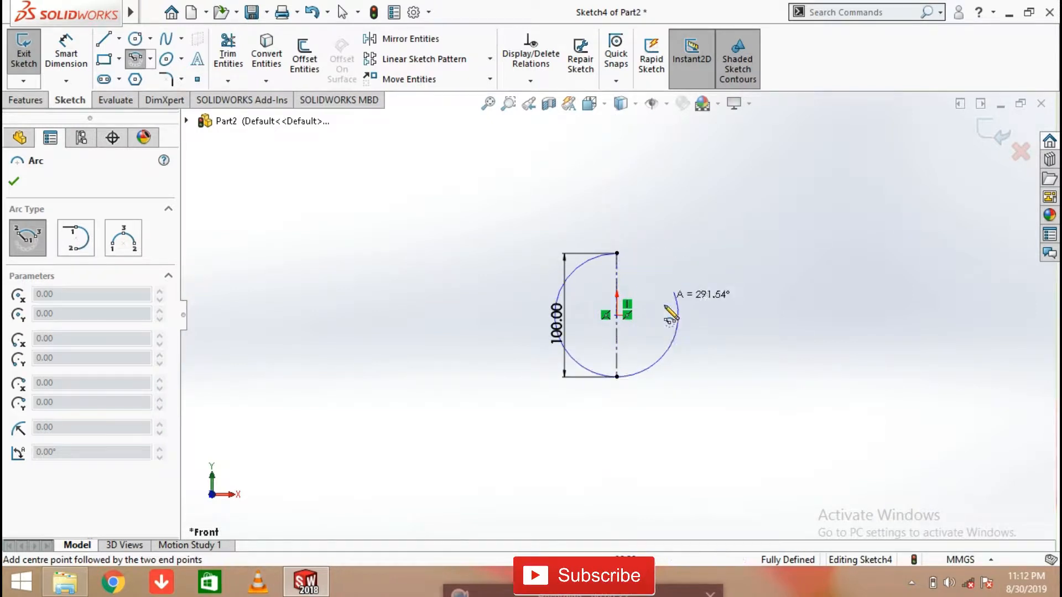
pyautogui.click(617, 377)
pyautogui.rightClick(626, 383)
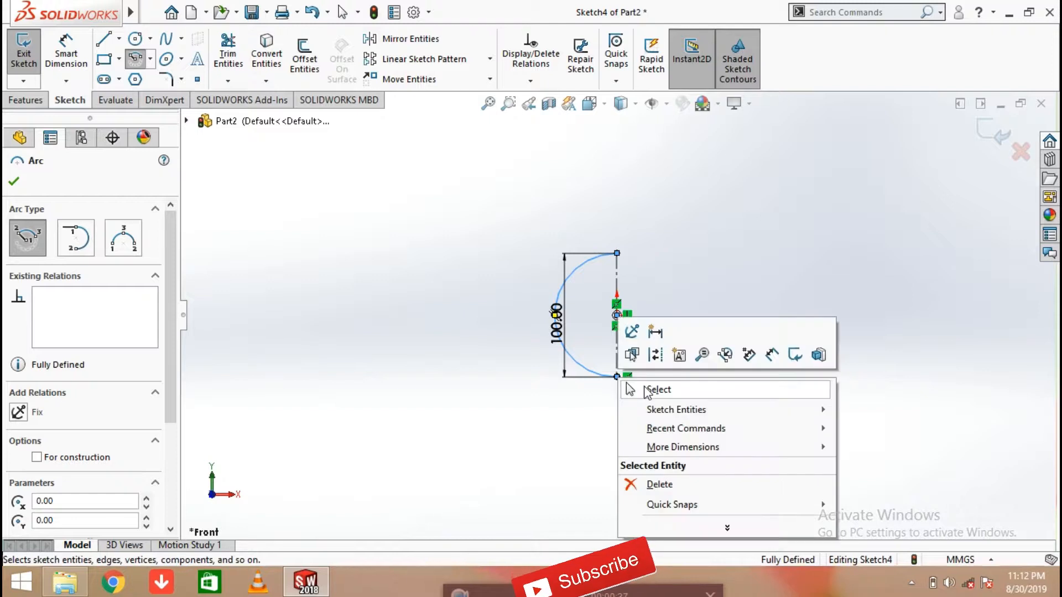
pyautogui.click(645, 389)
# Revolve the semicircle 180 degrees about the centerline as a solid boss, letting the open sketch be closed automatically.
pyautogui.click(26, 100)
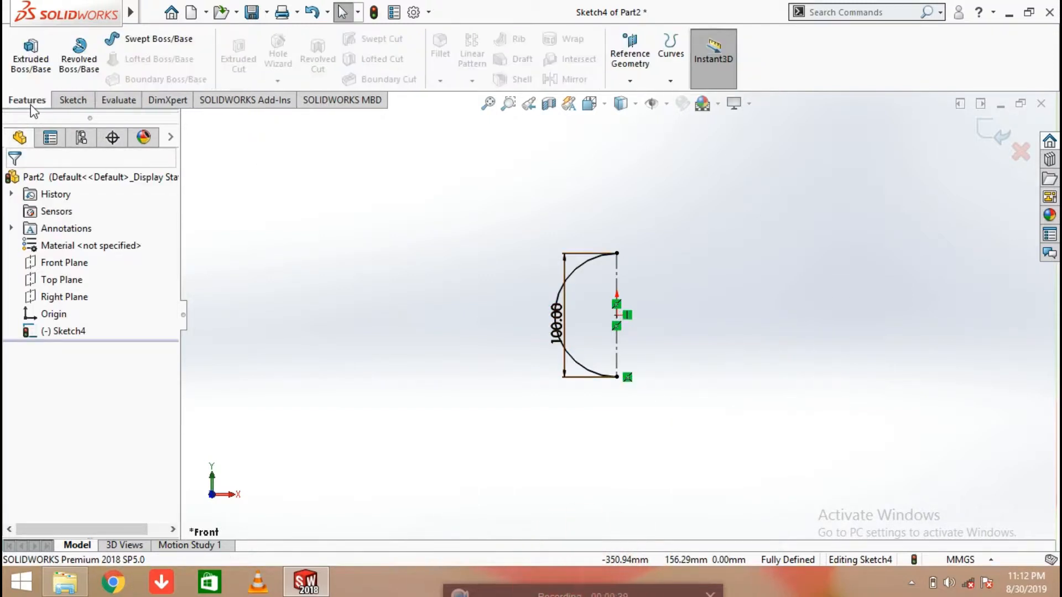
pyautogui.click(80, 55)
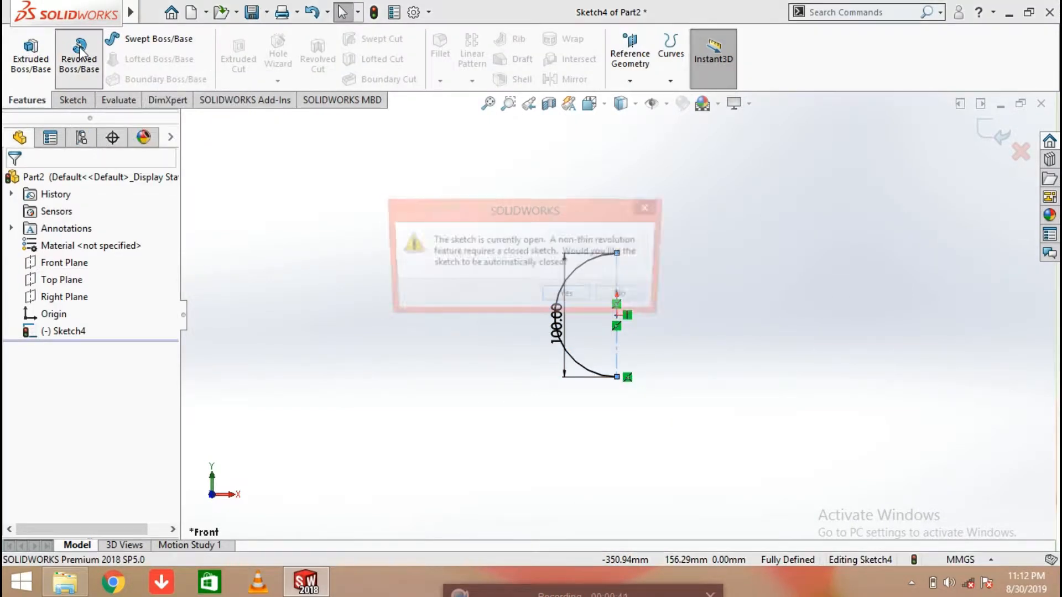
pyautogui.click(584, 303)
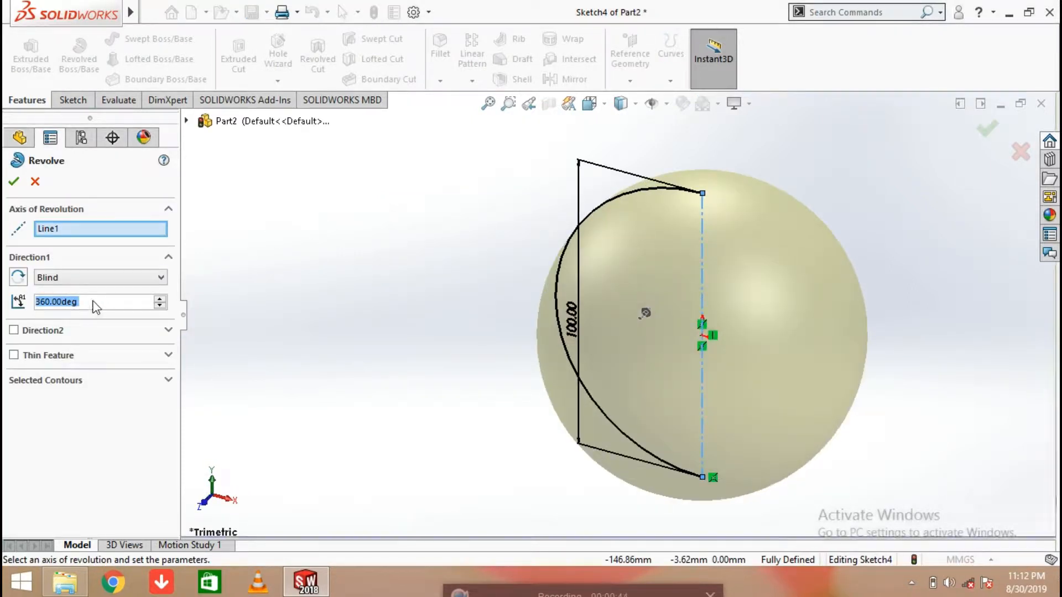
pyautogui.write('18')
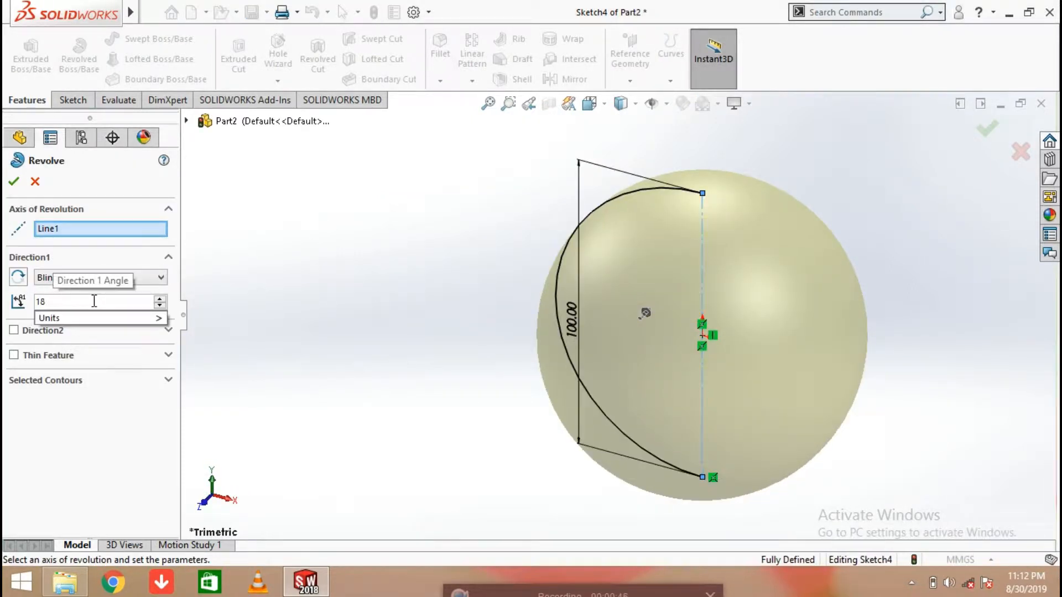
pyautogui.write('0')
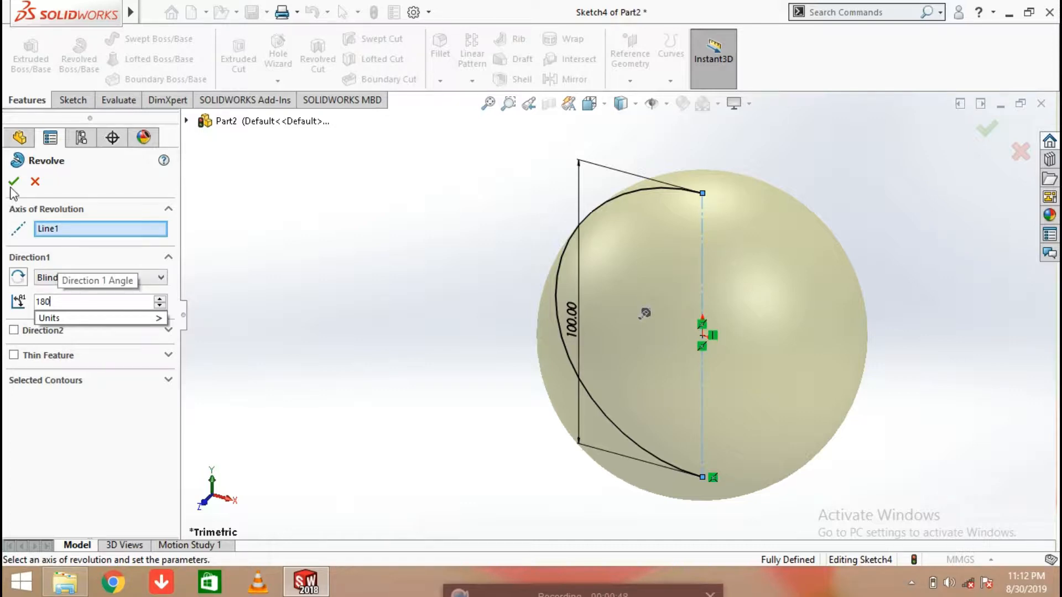
pyautogui.press('Return')
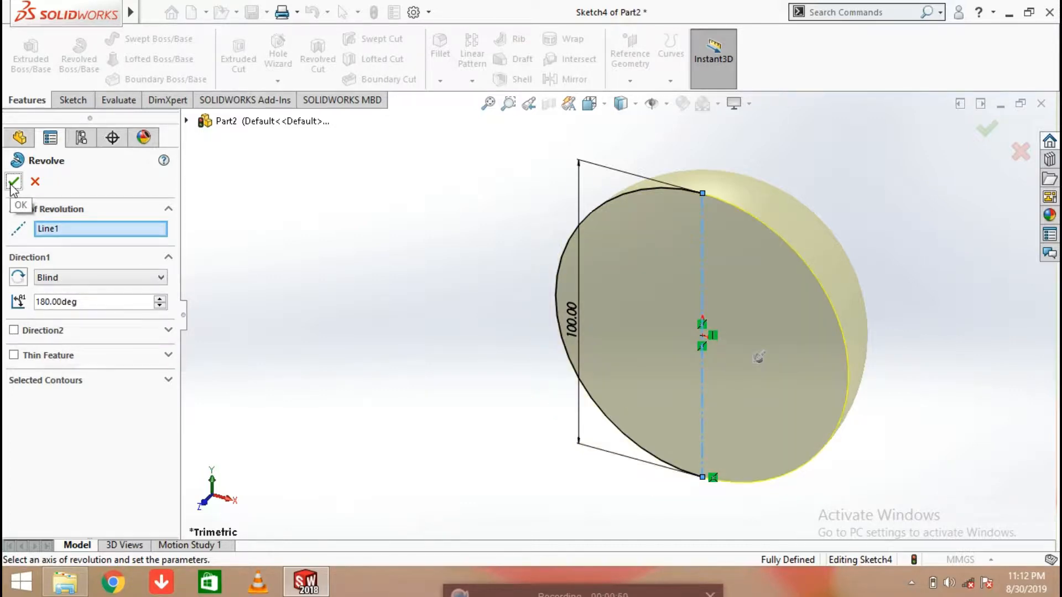
pyautogui.click(20, 188)
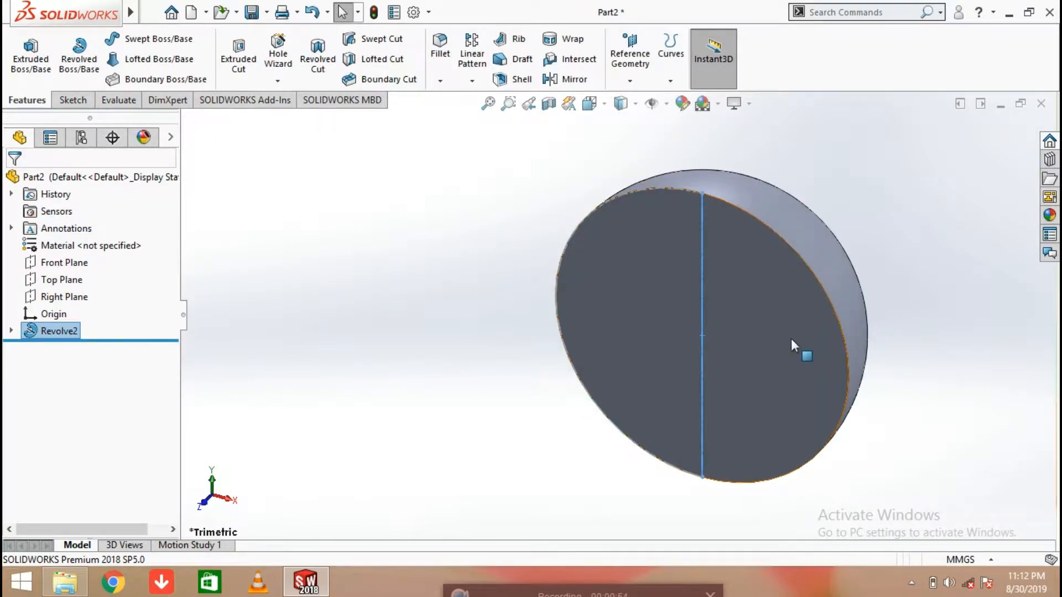
# Start a sketch on the hemisphere's flat face and draw a vertical centerline through the origin from its top edge point to its bottom edge point.
pyautogui.press('space')
pyautogui.click(430, 410)
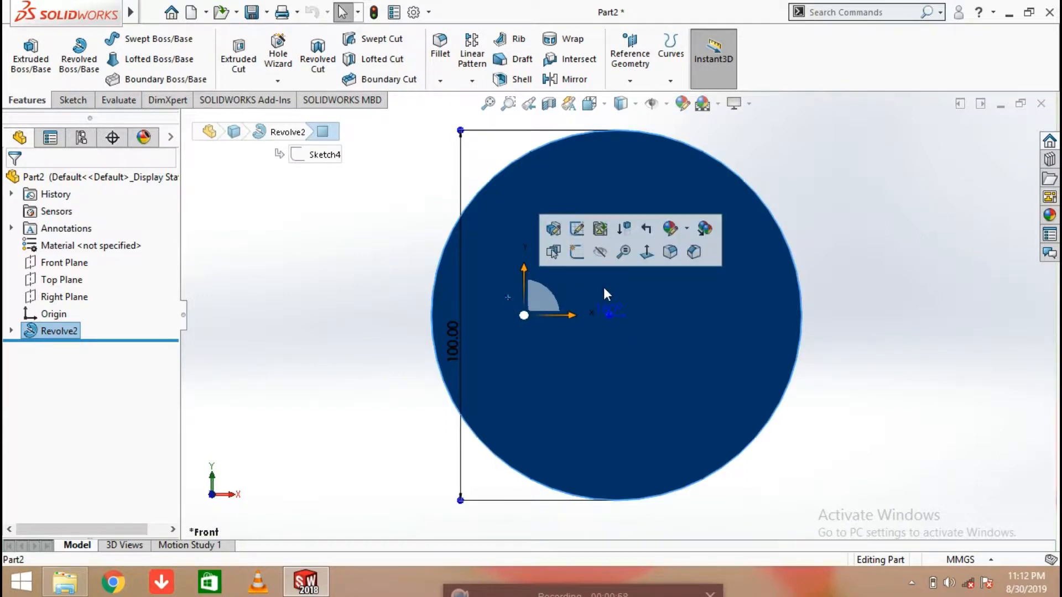
pyautogui.click(577, 252)
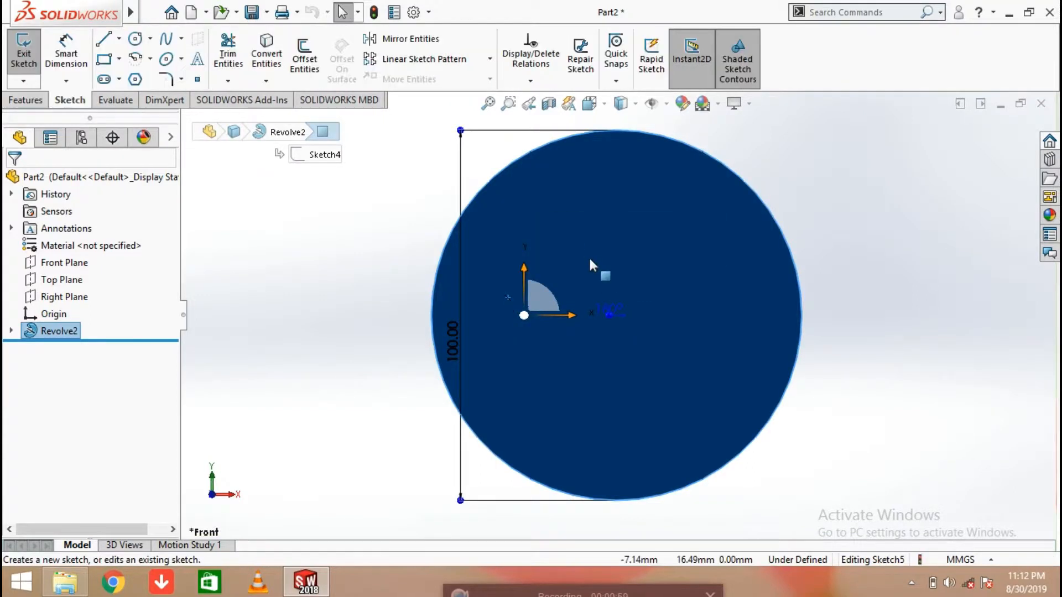
pyautogui.click(119, 38)
pyautogui.click(139, 80)
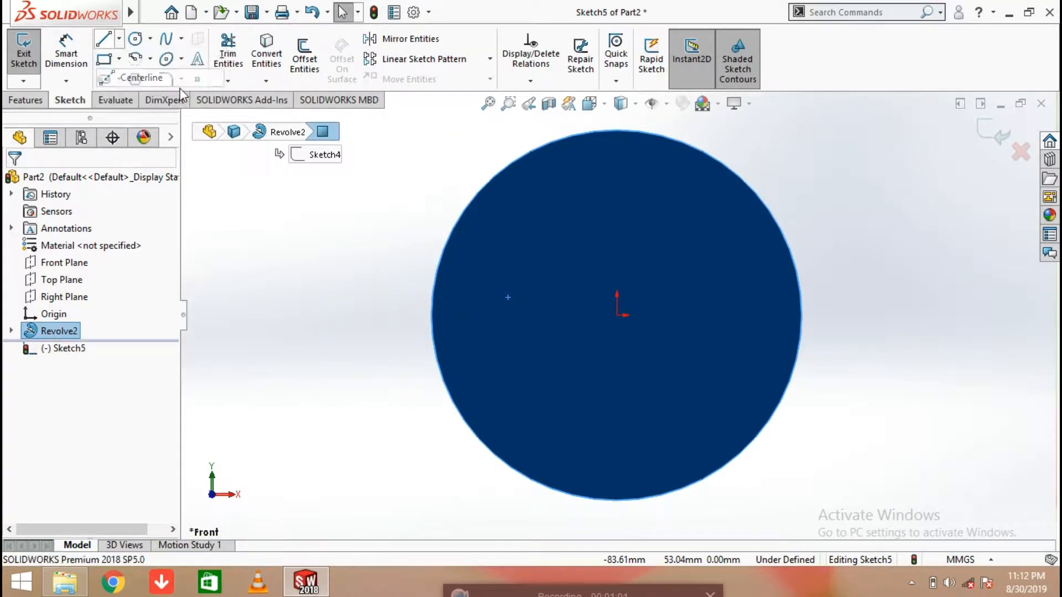
pyautogui.click(617, 132)
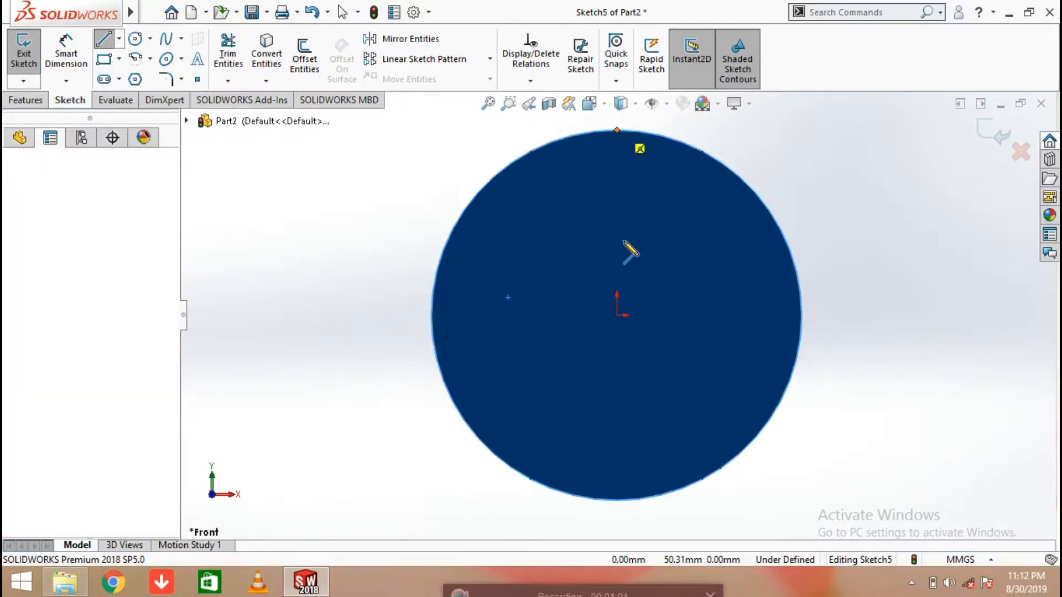
pyautogui.click(618, 500)
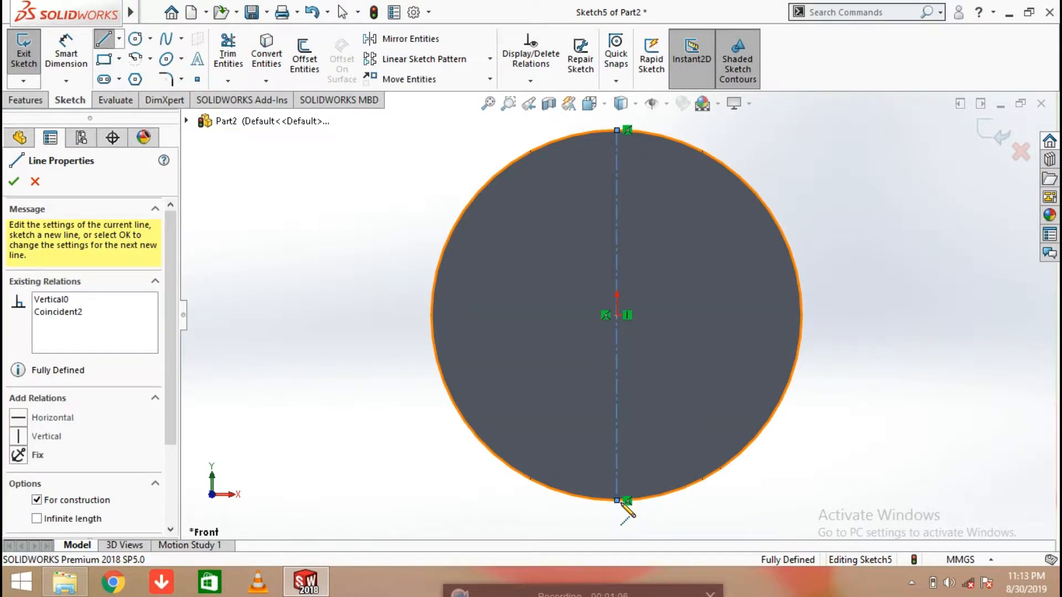
pyautogui.rightClick(623, 502)
pyautogui.click(655, 396)
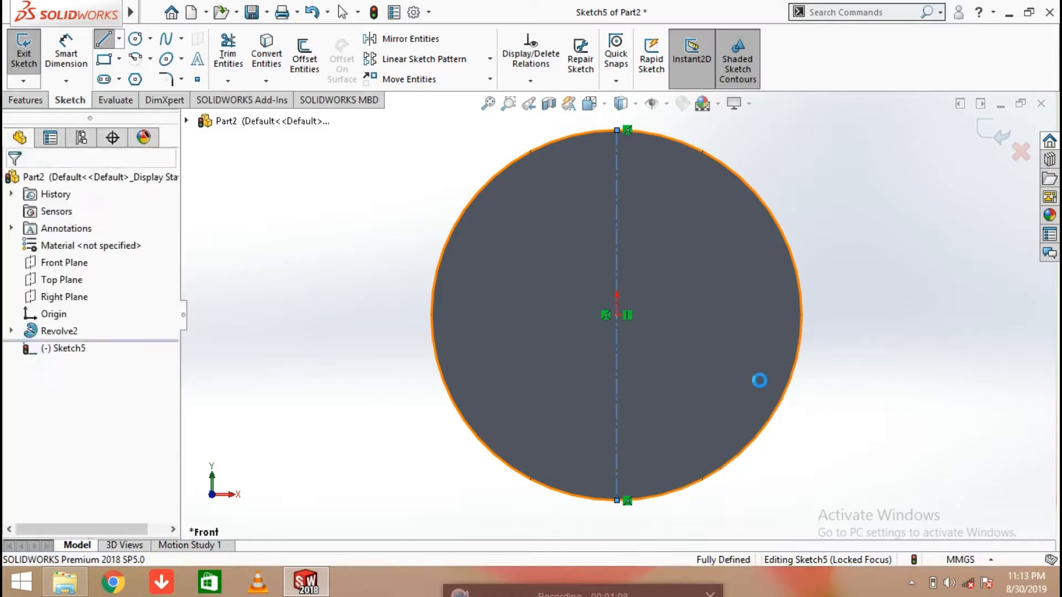
pyautogui.click(120, 41)
pyautogui.click(141, 78)
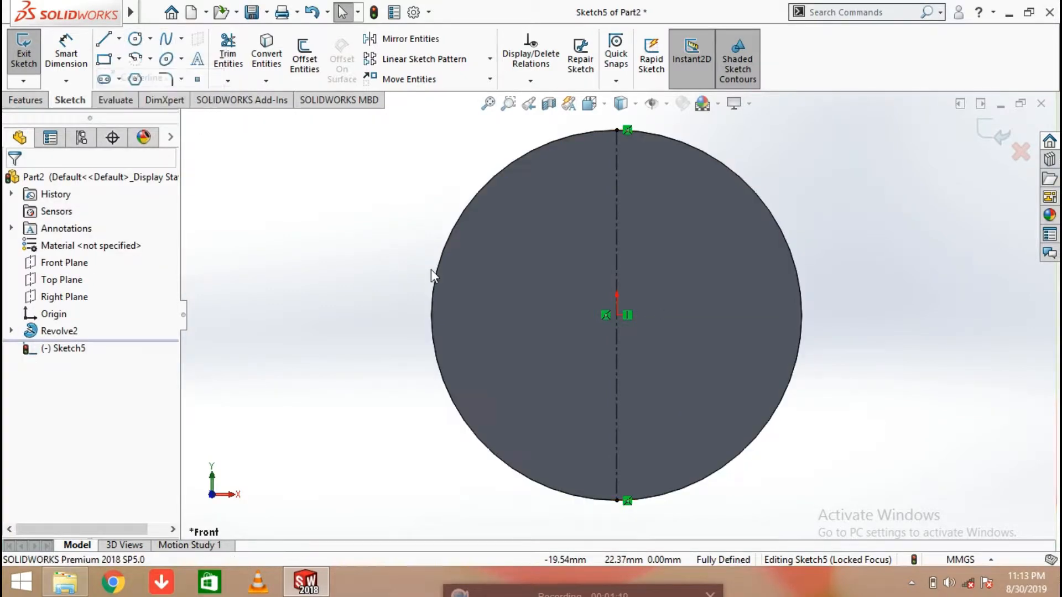
pyautogui.click(432, 315)
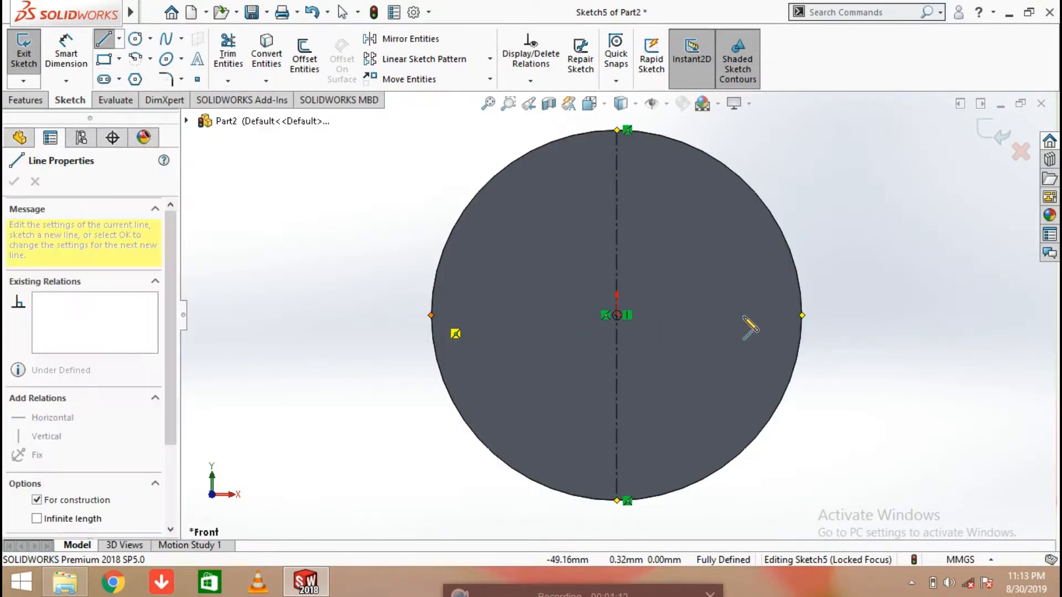
pyautogui.rightClick(803, 316)
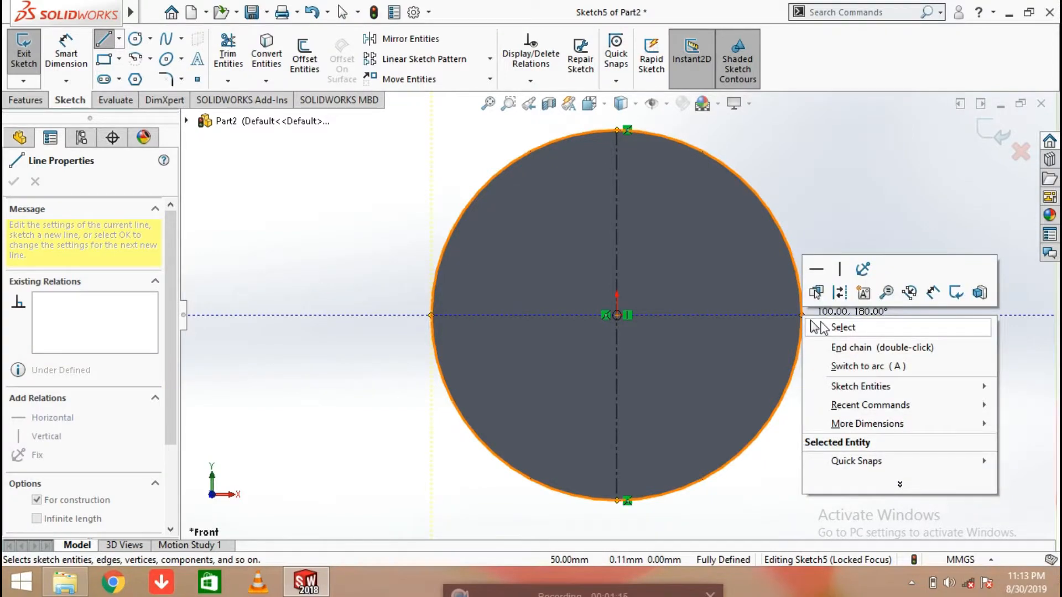
pyautogui.click(822, 326)
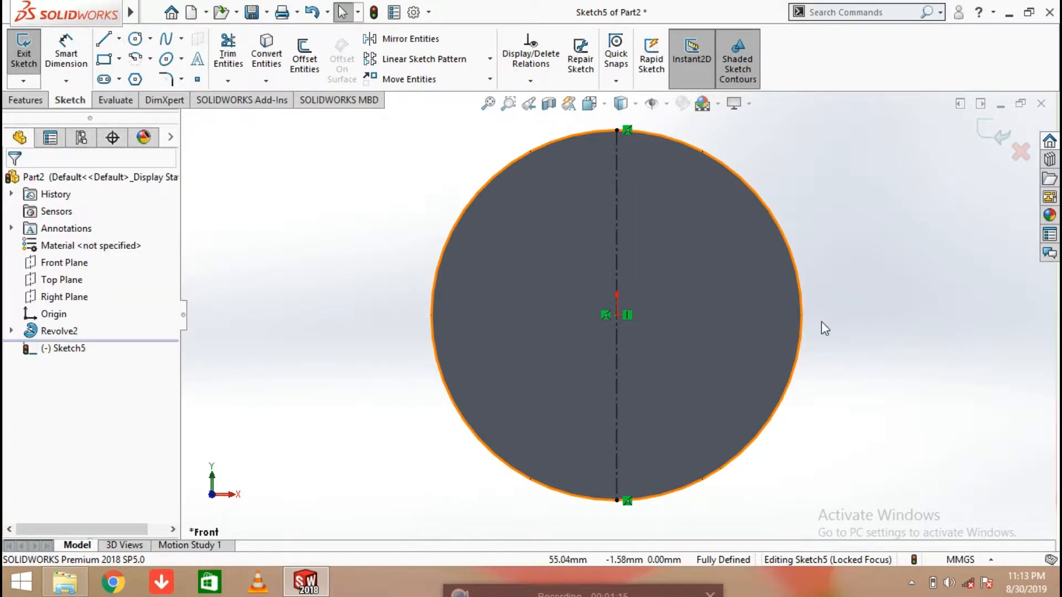
# Draw a horizontal centerline through the origin from the circle's left edge point to its right edge point.
pyautogui.click(120, 40)
pyautogui.click(138, 76)
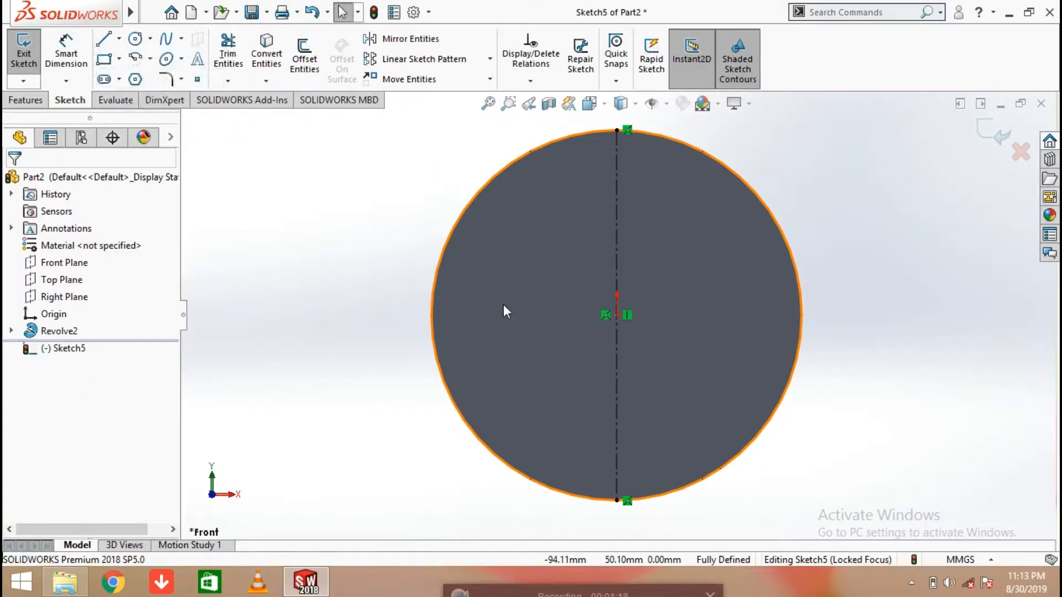
pyautogui.click(439, 316)
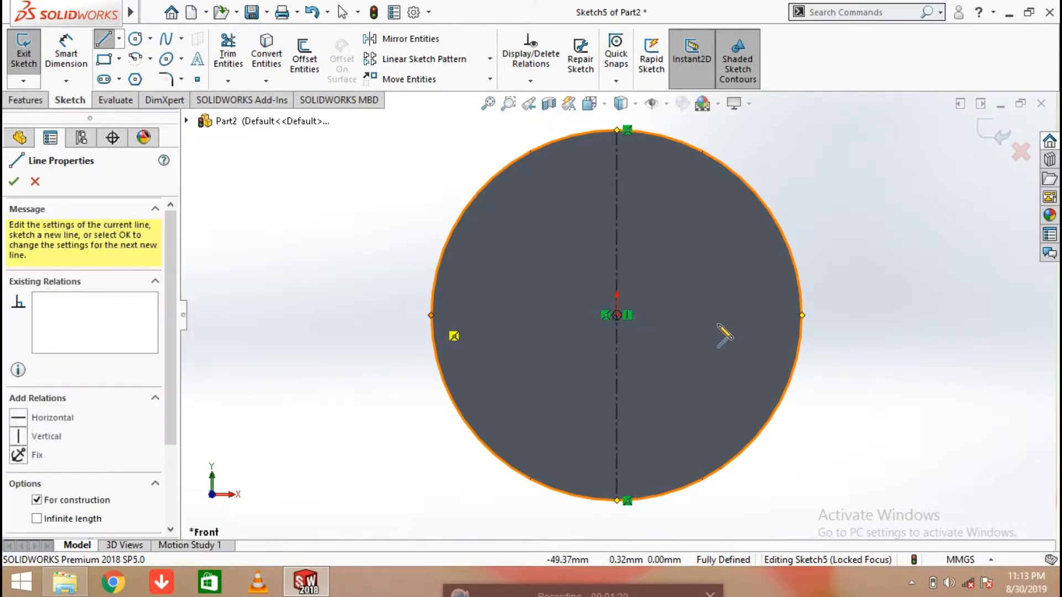
pyautogui.click(802, 315)
pyautogui.rightClick(805, 318)
pyautogui.click(835, 327)
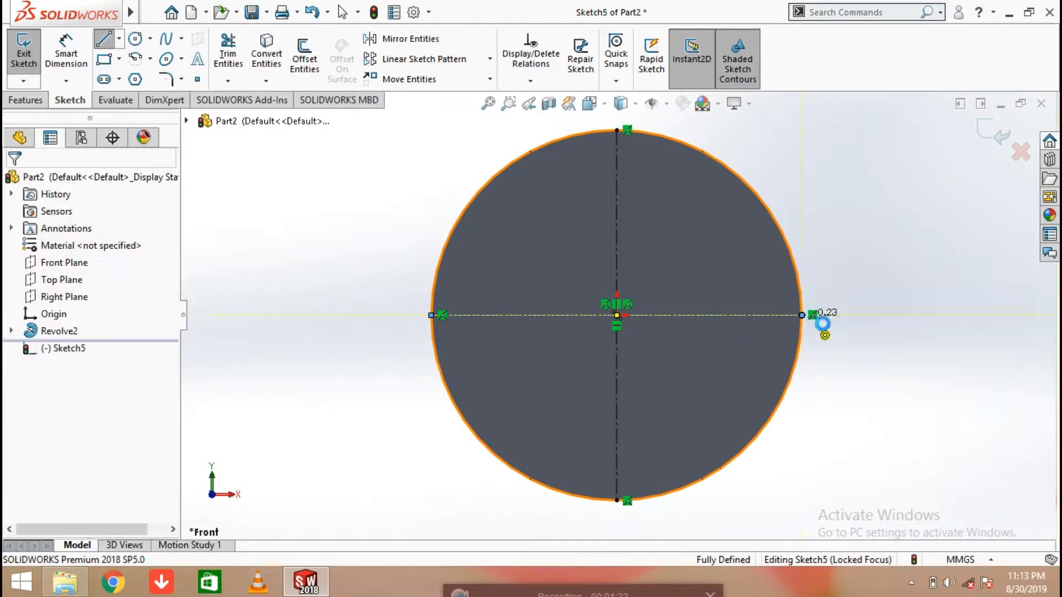
# Sketch a two-point spline across the circle's upper part, starting about 41 mm left of and 29 mm above the origin, ending on the opposite edge.
pyautogui.click(165, 44)
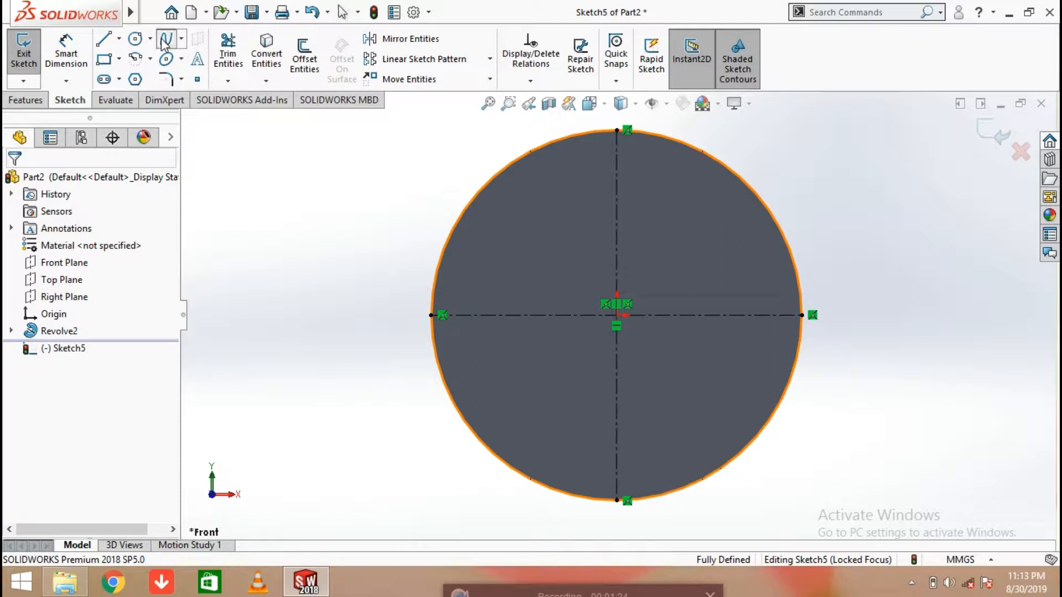
pyautogui.click(467, 209)
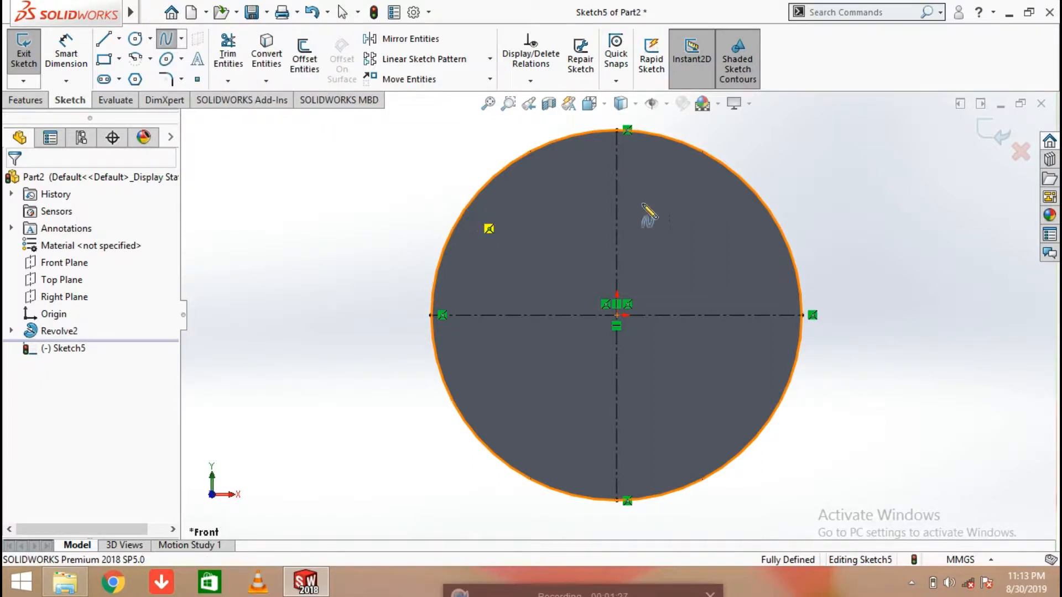
pyautogui.rightClick(761, 199)
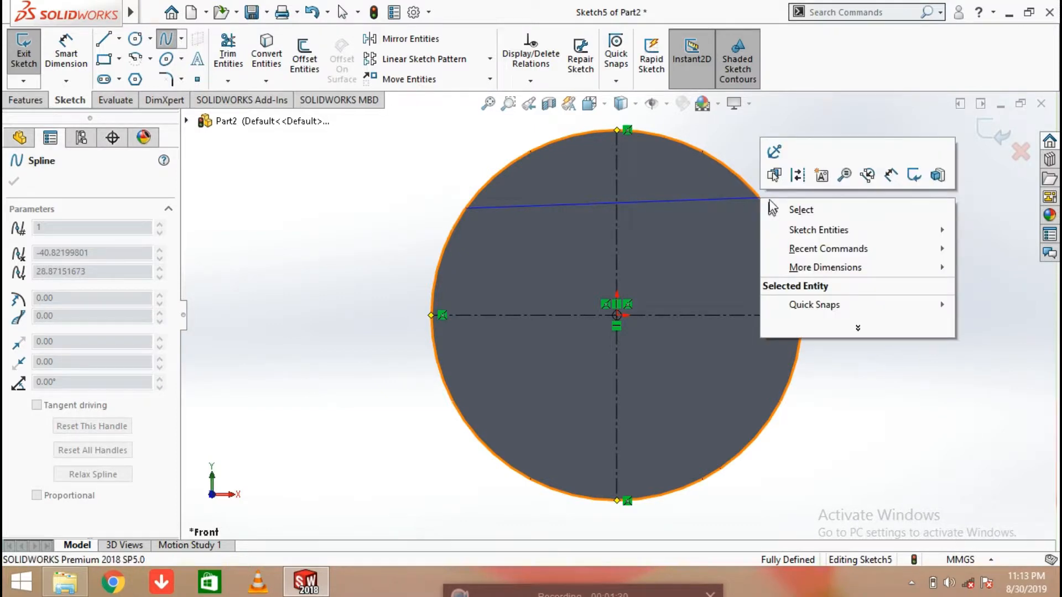
pyautogui.click(775, 209)
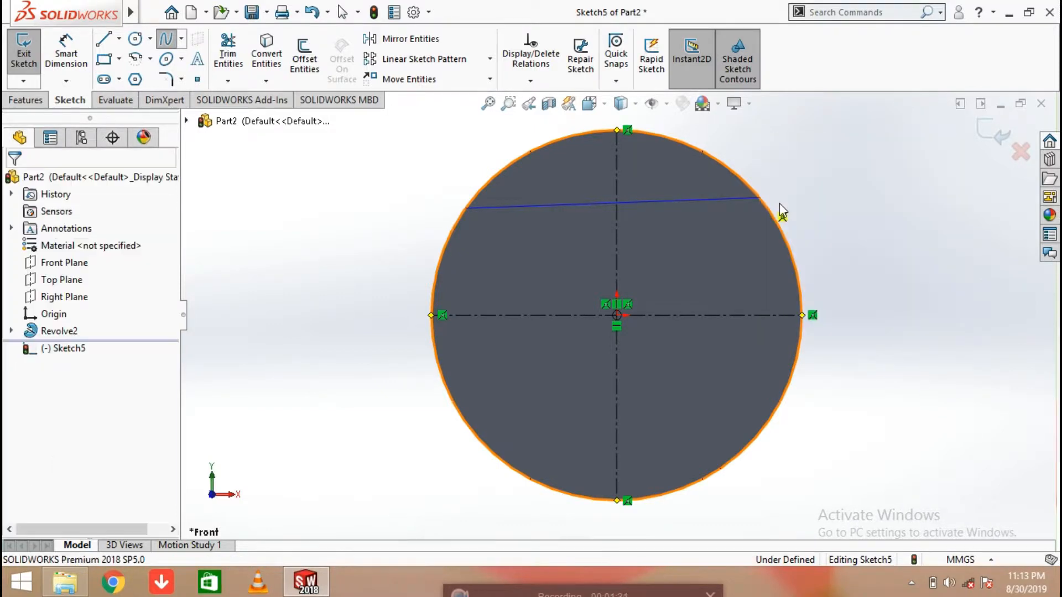
# Bow the spline downward into a smooth U-shaped arc by adjusting the tangent handles at both of its ends.
pyautogui.click(579, 204)
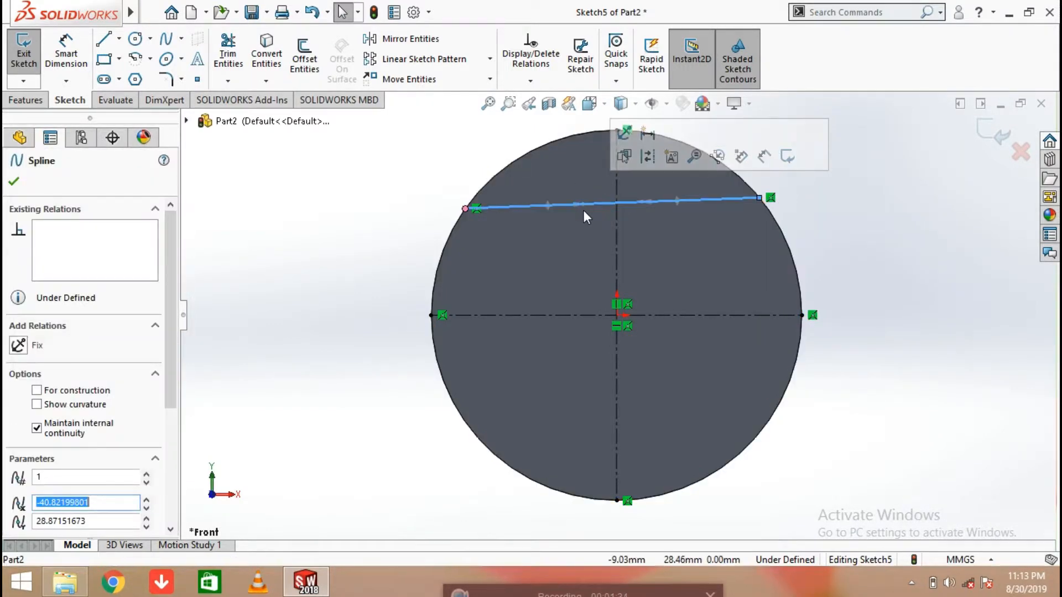
pyautogui.scroll(-5, 581, 219)
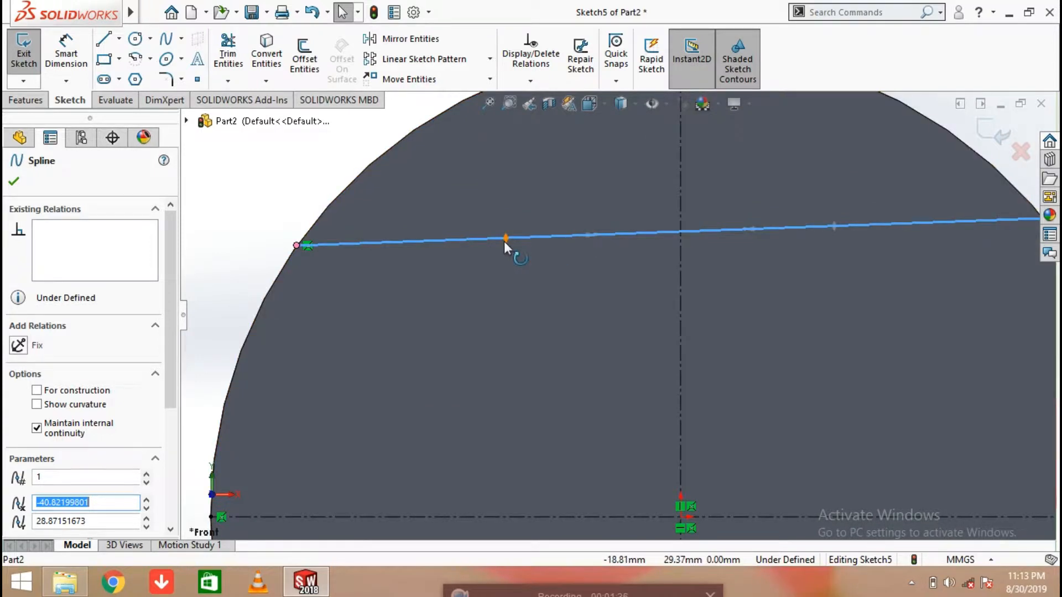
pyautogui.moveTo(505, 239); pyautogui.dragTo(525, 355)
pyautogui.scroll(4, 864, 326)
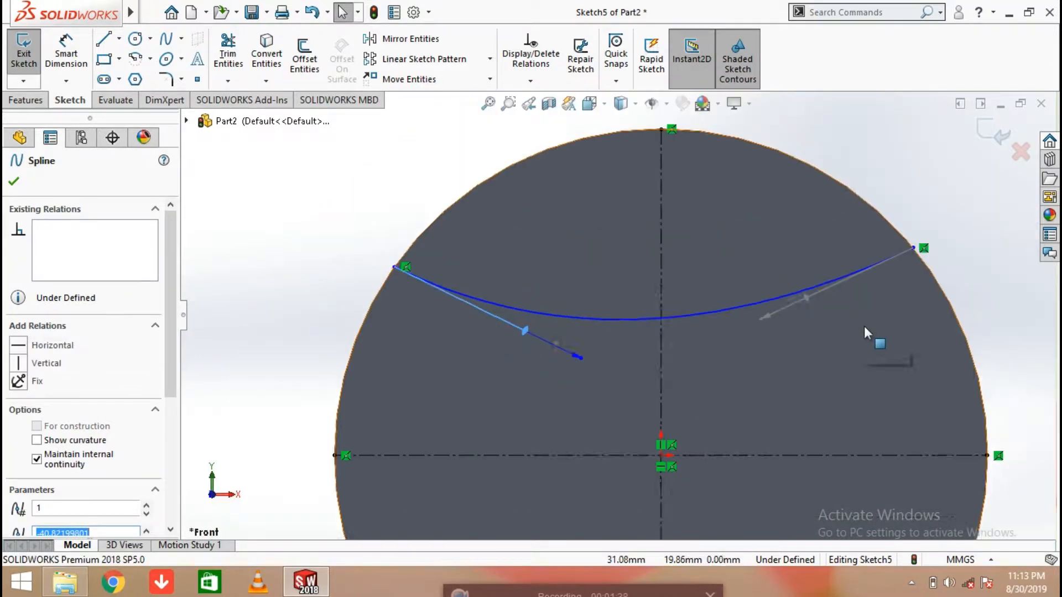
pyautogui.moveTo(747, 305); pyautogui.dragTo(740, 347)
pyautogui.moveTo(522, 315); pyautogui.dragTo(510, 330)
pyautogui.click(413, 218)
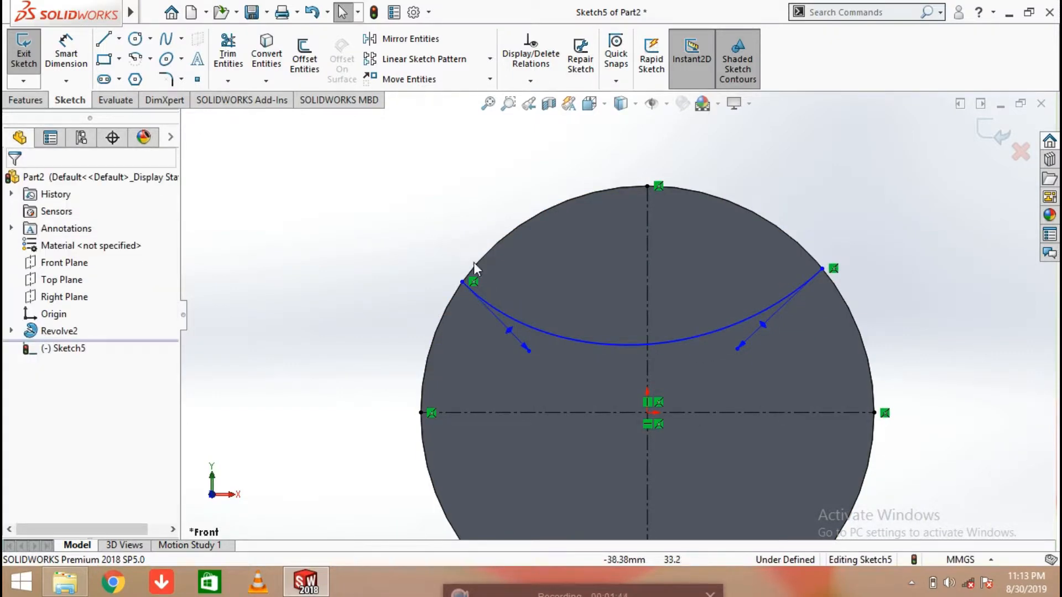
# Make the spline's two endpoints symmetric about the vertical centerline.
pyautogui.click(462, 282)
pyautogui.keyDown('ctrl'); pyautogui.click(822, 270); pyautogui.keyUp('ctrl')
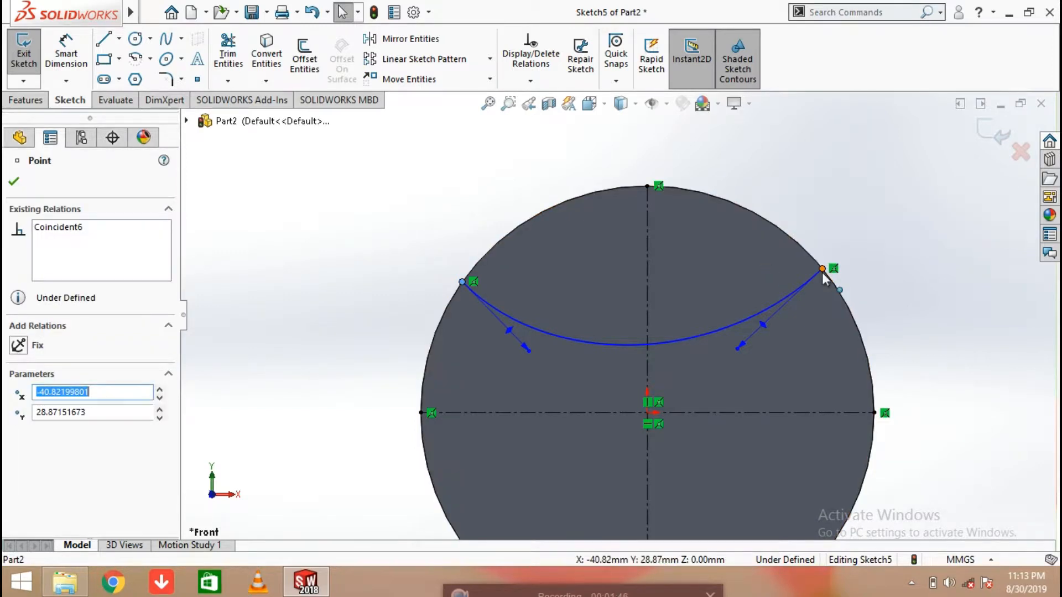
pyautogui.keyDown('ctrl'); pyautogui.click(648, 238); pyautogui.keyUp('ctrl')
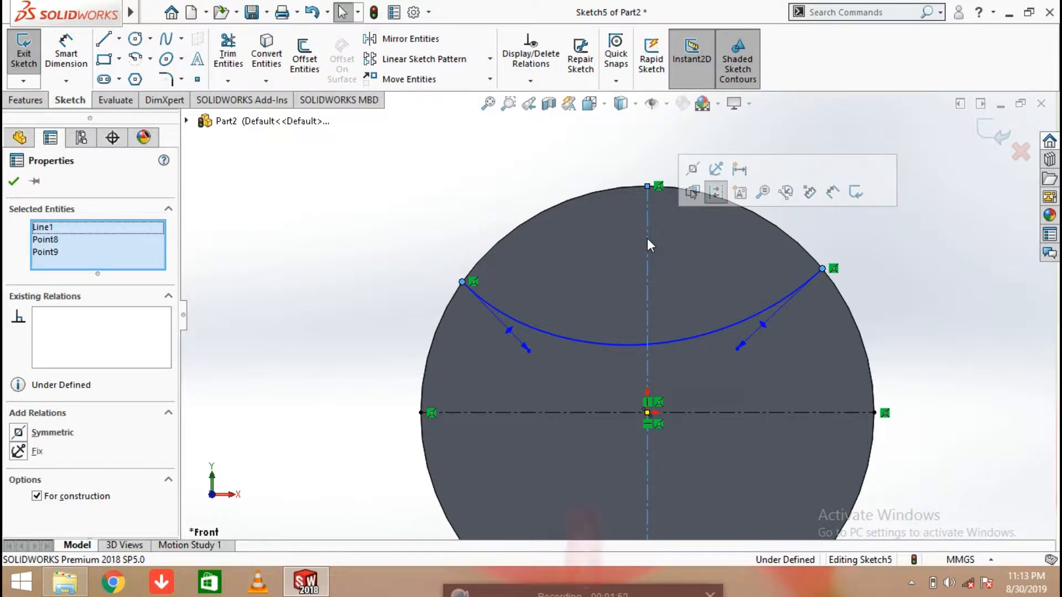
pyautogui.click(693, 170)
pyautogui.click(972, 270)
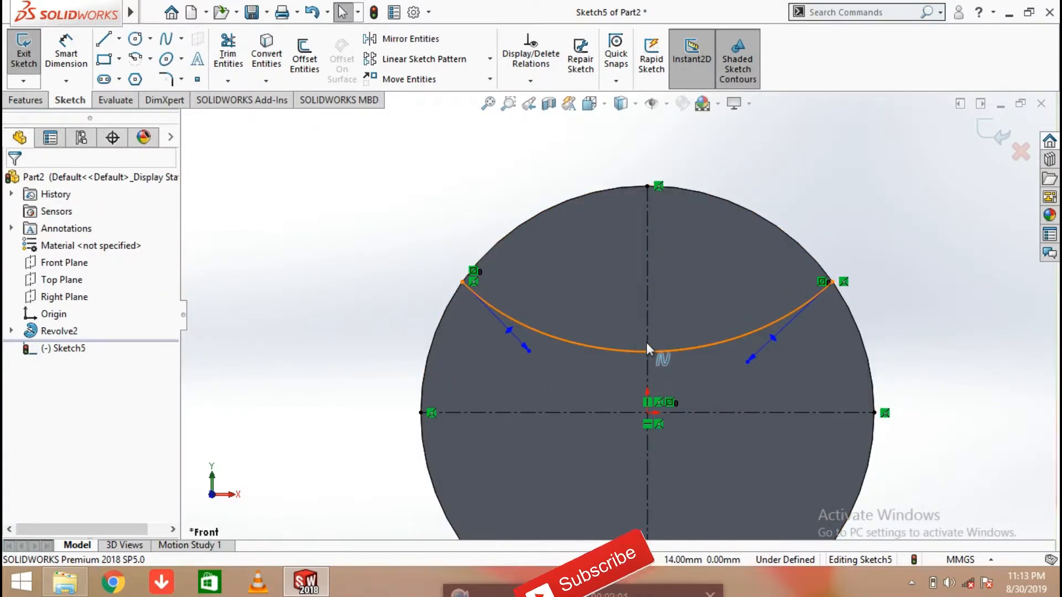
# Move the spline up until its endpoints sit about 33 mm either side of and 38 mm above the origin, and finish the sketch.
pyautogui.moveTo(647, 346); pyautogui.dragTo(649, 271)
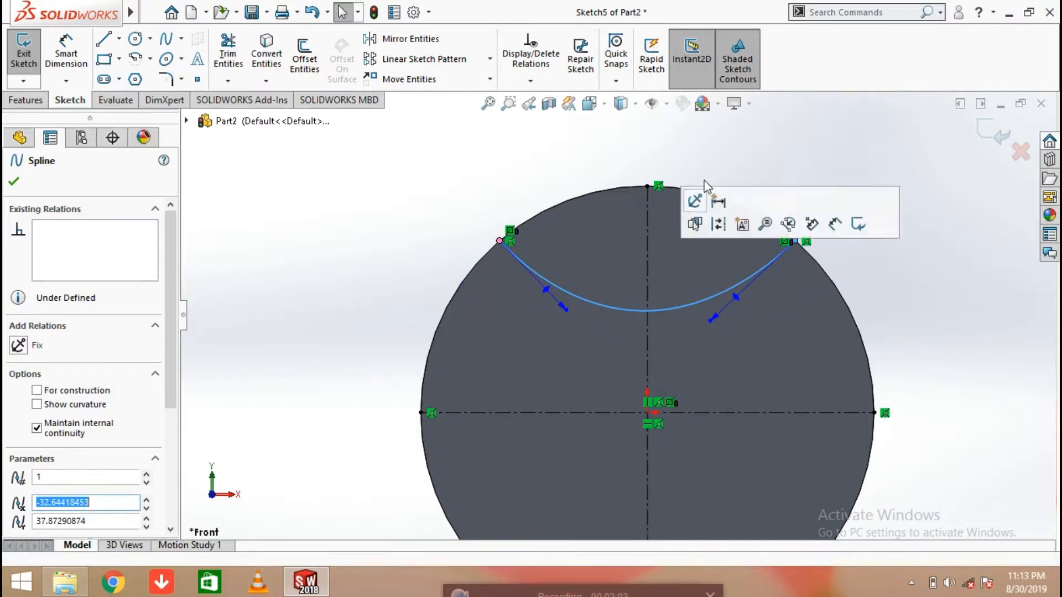
pyautogui.click(713, 154)
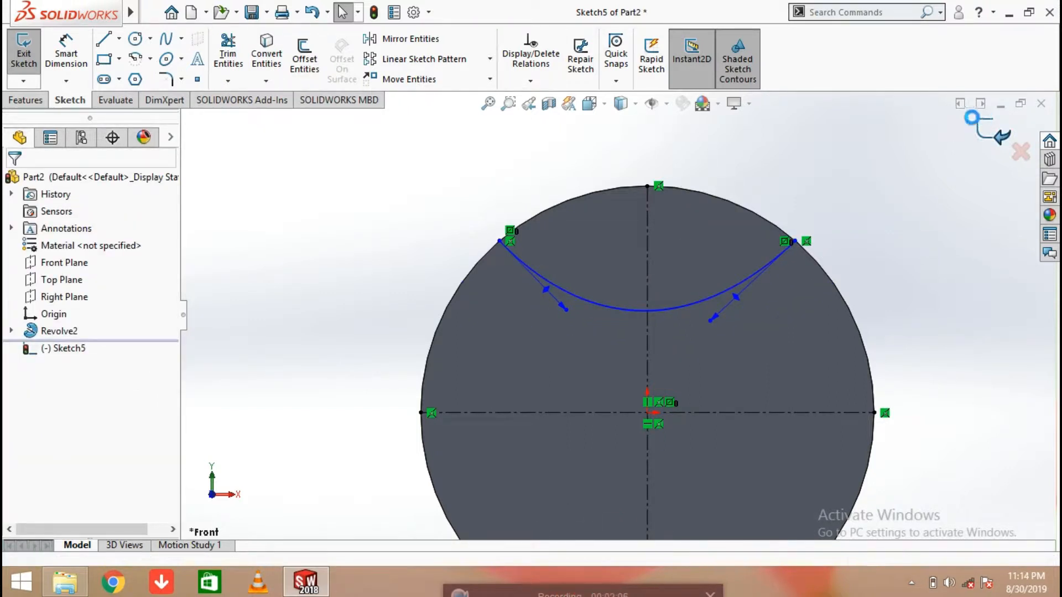
pyautogui.click(987, 126)
# Create a projected curve with the Sketch on faces type, projecting the spline sketch onto the hemisphere's spherical face.
pyautogui.click(840, 15)
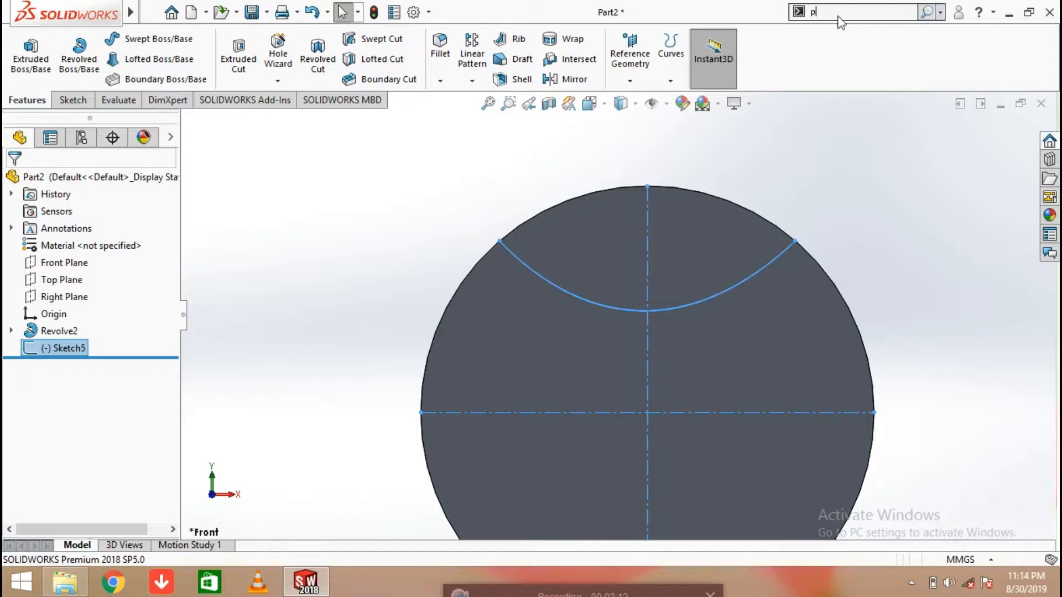
pyautogui.write('pr')
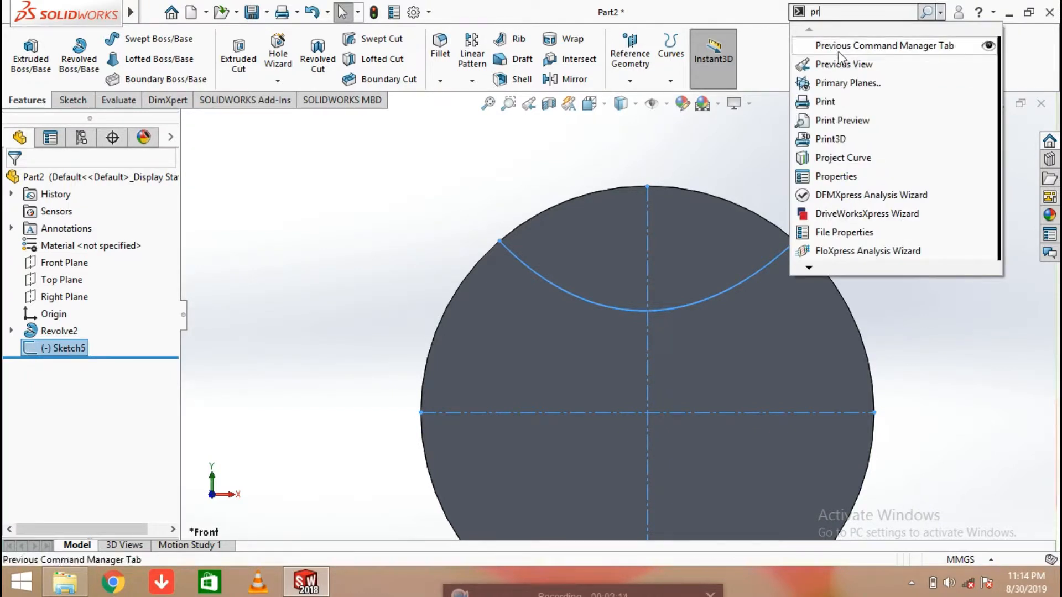
pyautogui.write('oject')
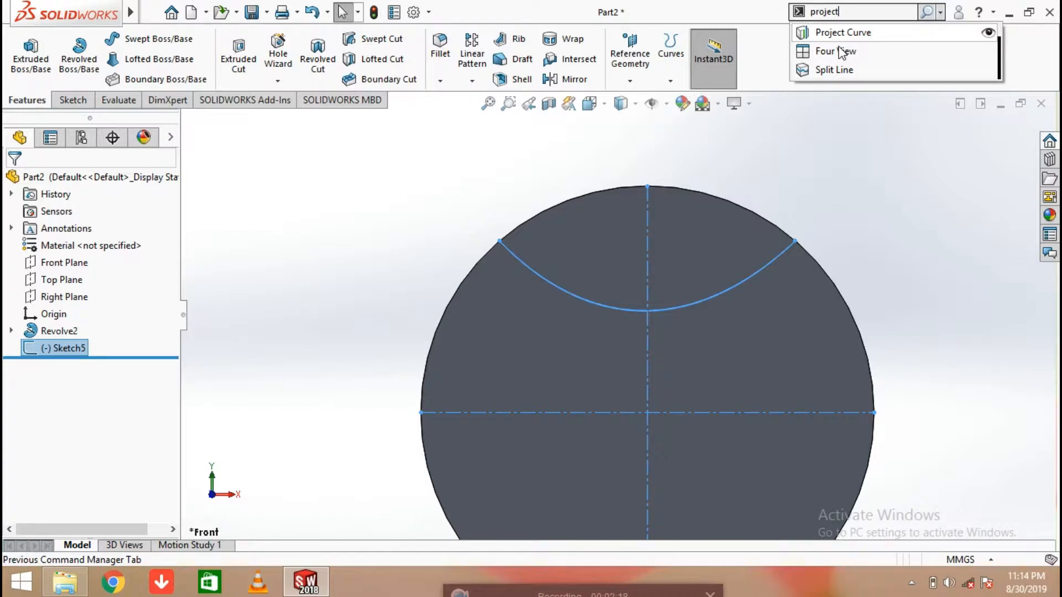
pyautogui.click(835, 34)
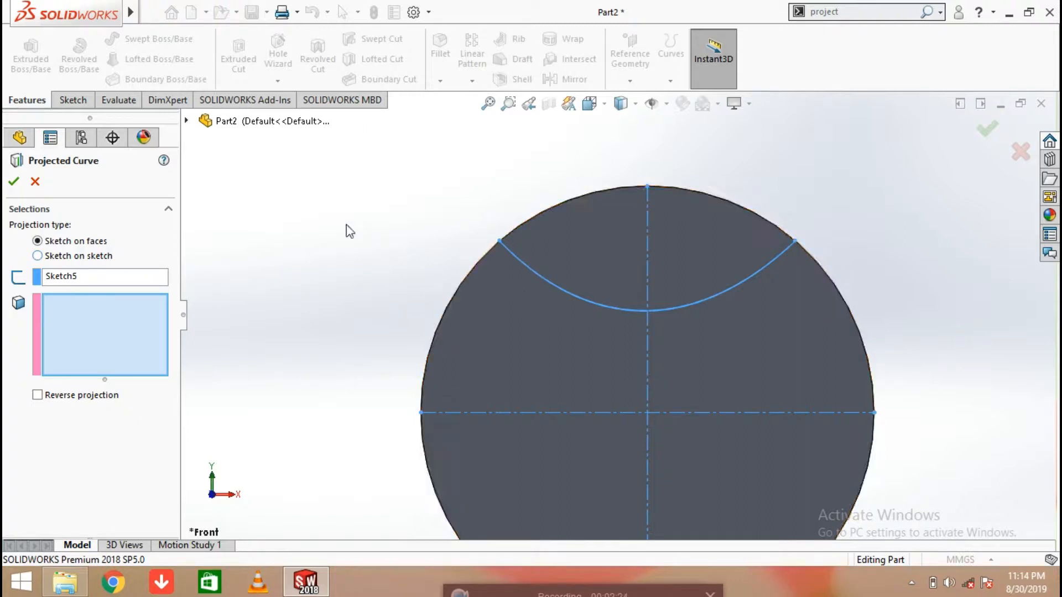
pyautogui.rightClick(103, 276)
pyautogui.click(139, 307)
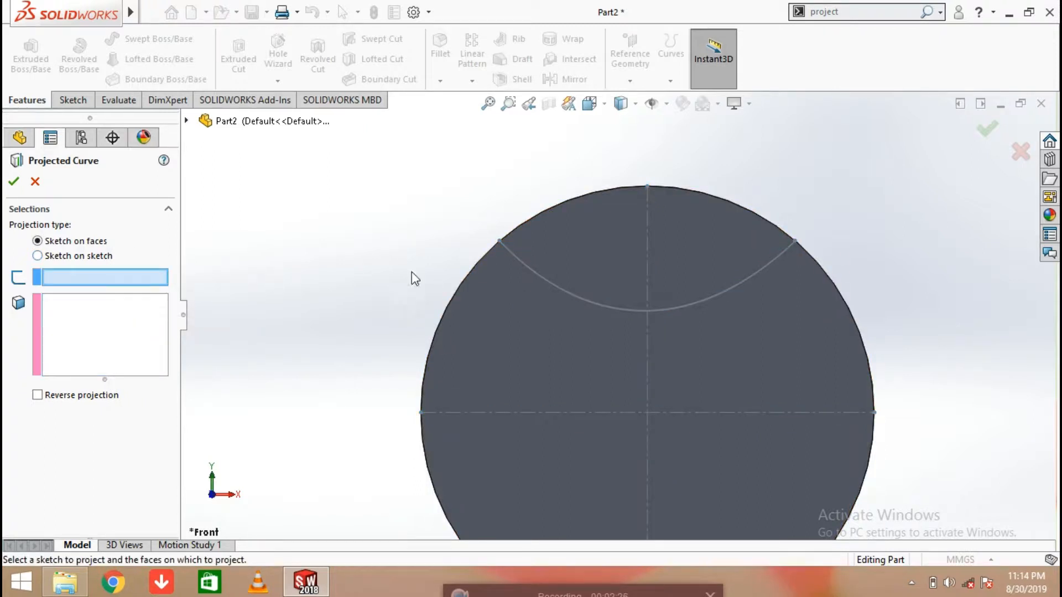
pyautogui.click(562, 290)
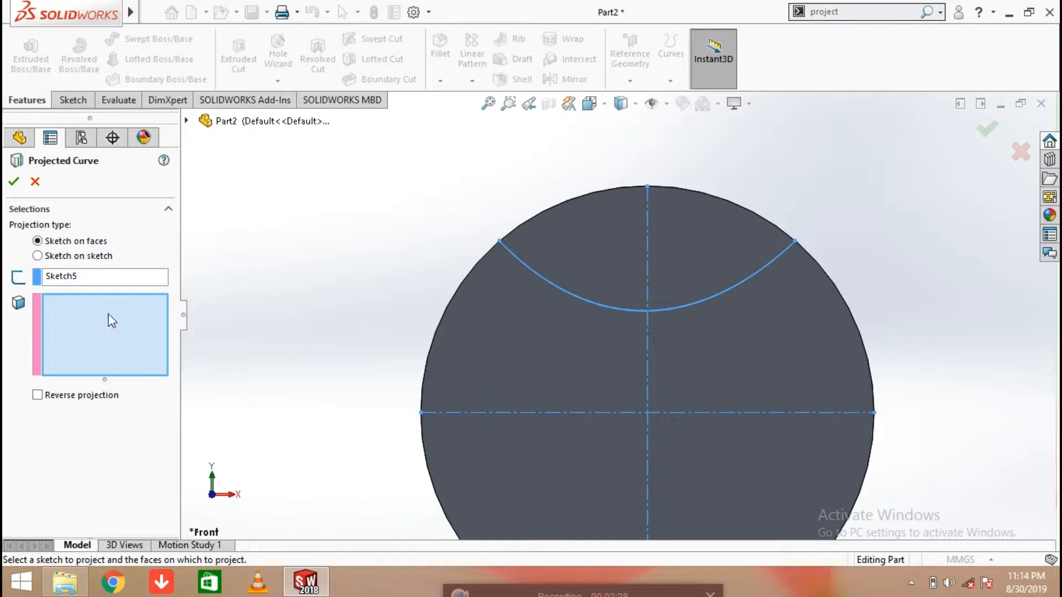
pyautogui.moveTo(830, 237); pyautogui.dragTo(774, 265, button='middle')
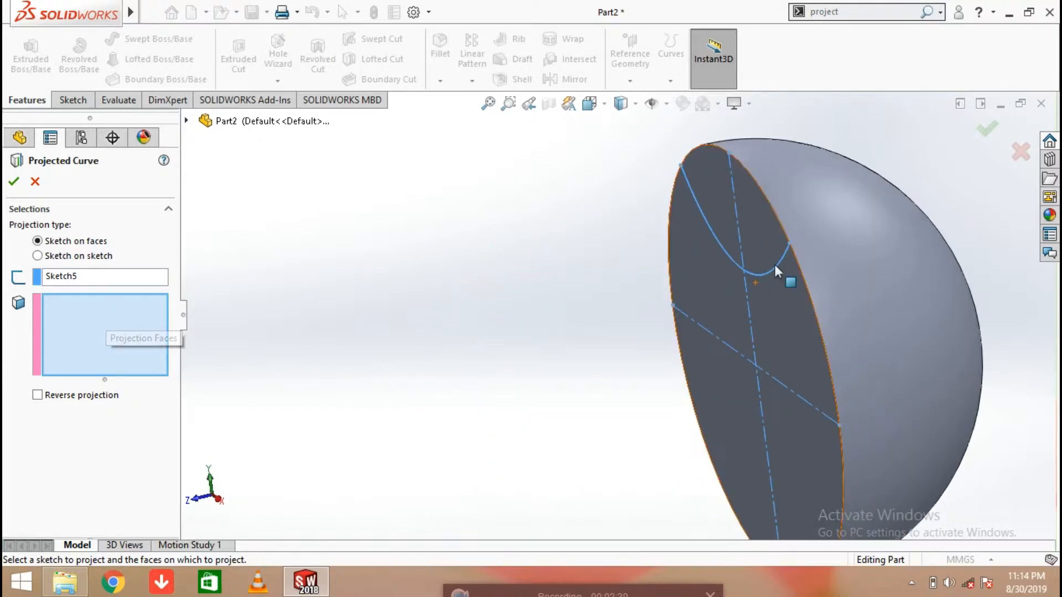
pyautogui.click(854, 236)
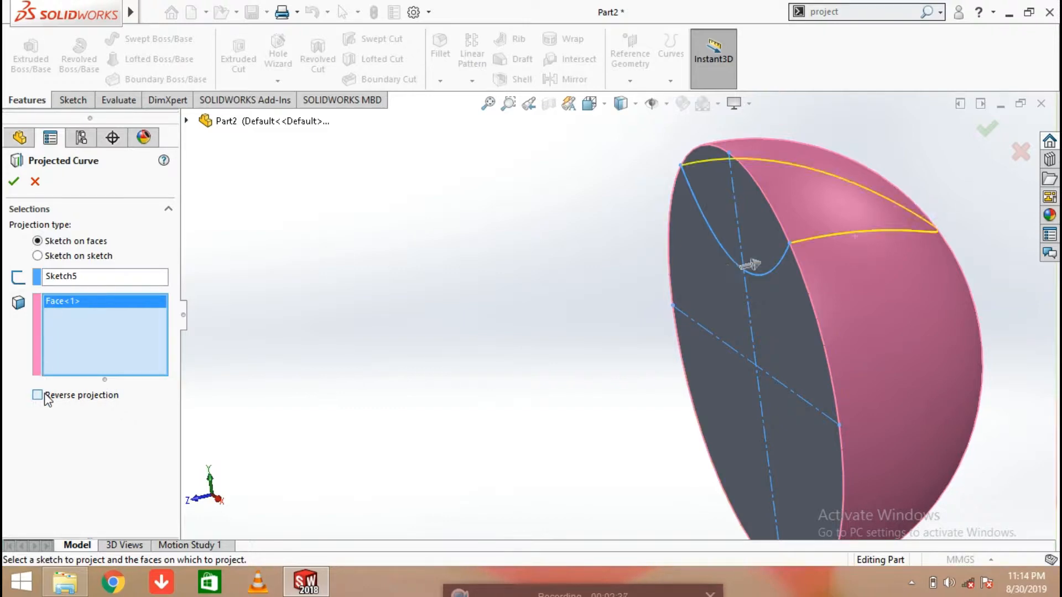
pyautogui.press('Return')
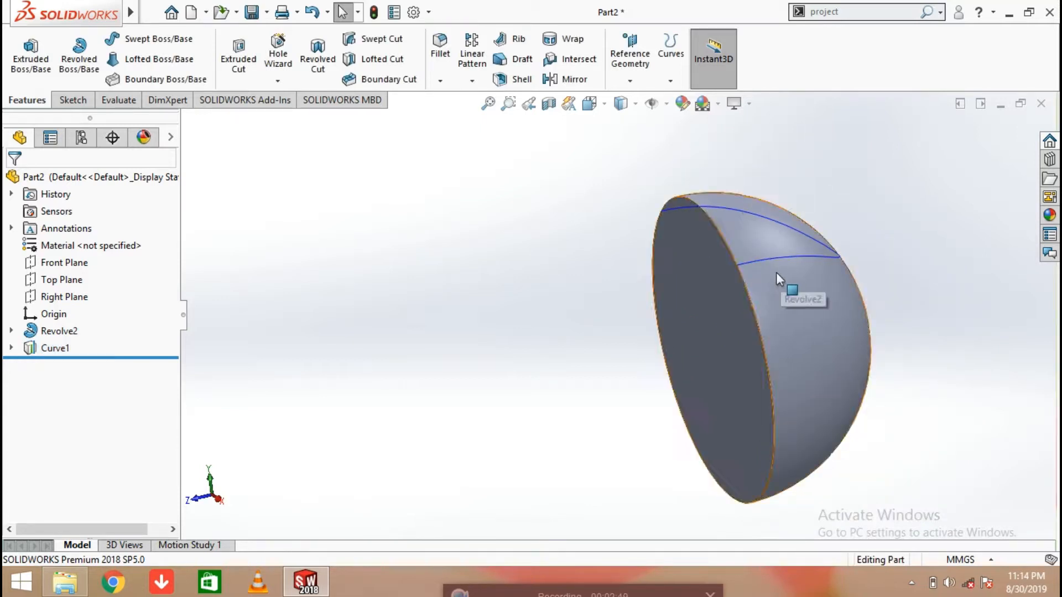
# Cut a groove into the hemisphere with a swept cut, using a 2 mm circular profile along the projected curve.
pyautogui.moveTo(776, 272); pyautogui.dragTo(714, 350, button='middle')
pyautogui.scroll(-2, 793, 294)
pyautogui.moveTo(796, 295); pyautogui.dragTo(803, 261, button='middle')
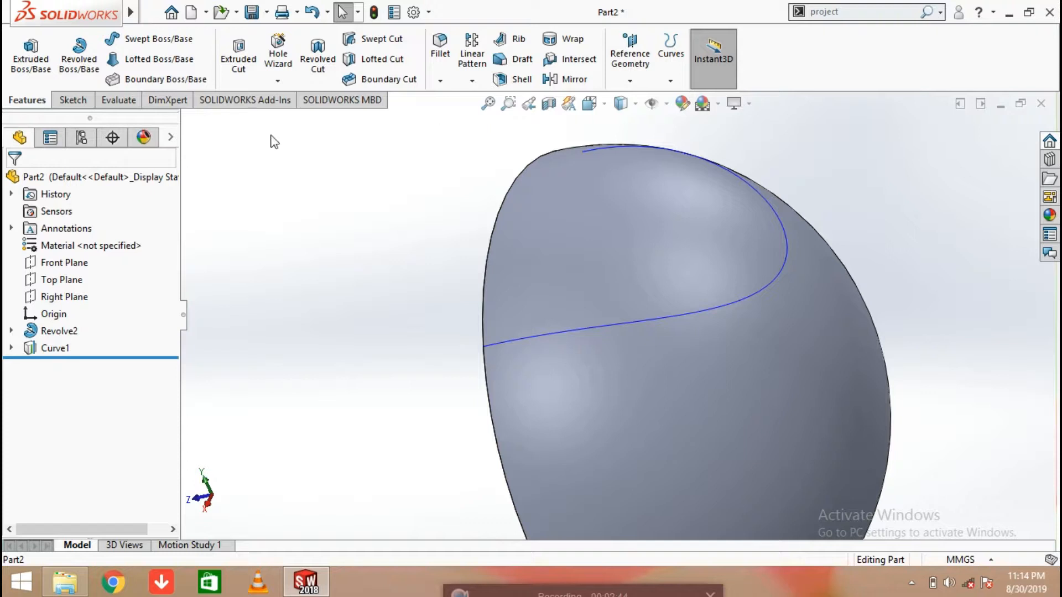
pyautogui.click(370, 46)
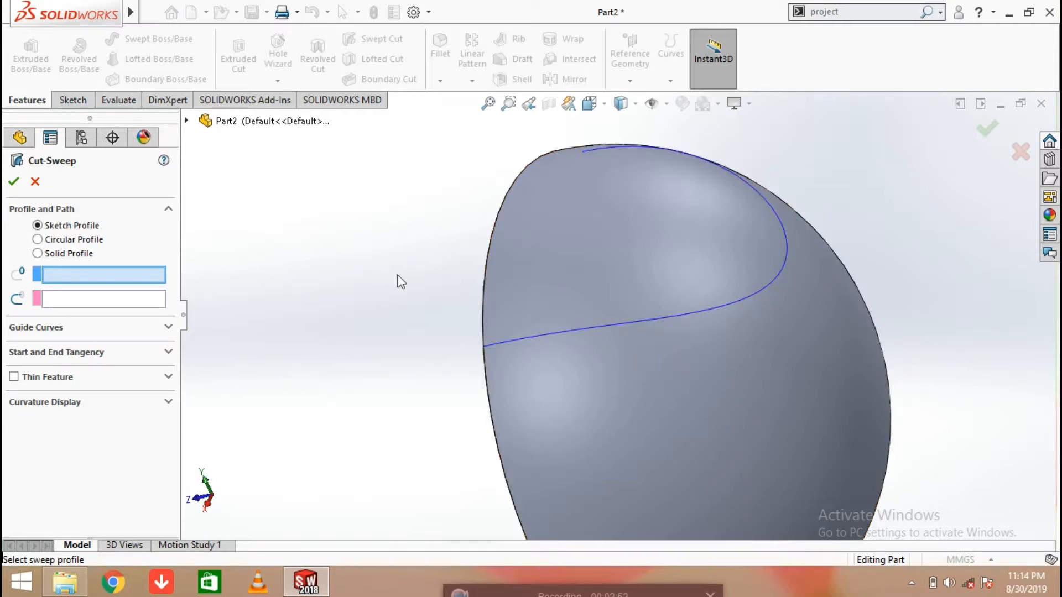
pyautogui.click(70, 241)
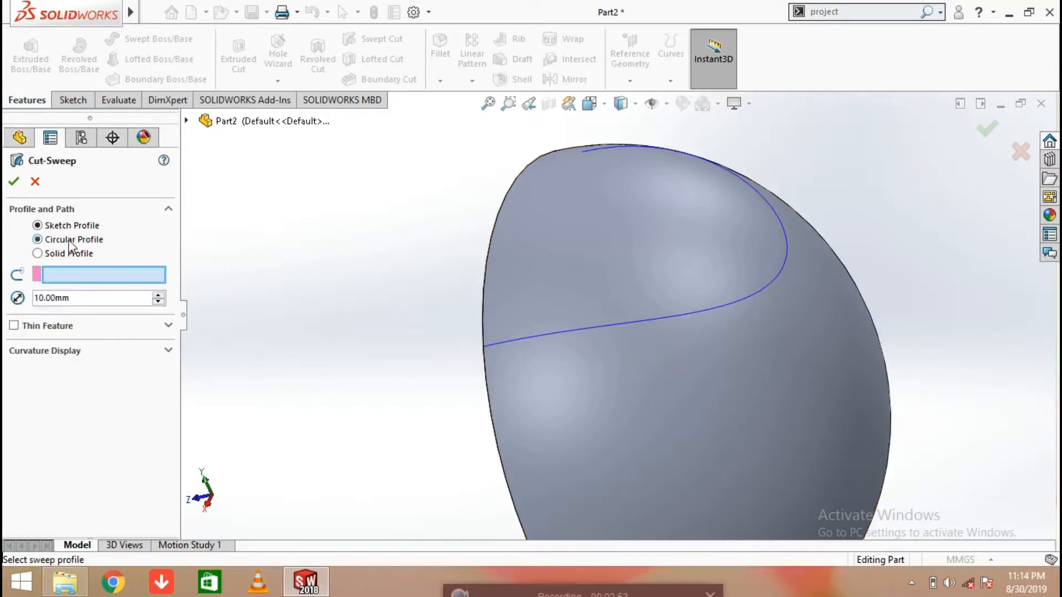
pyautogui.click(595, 328)
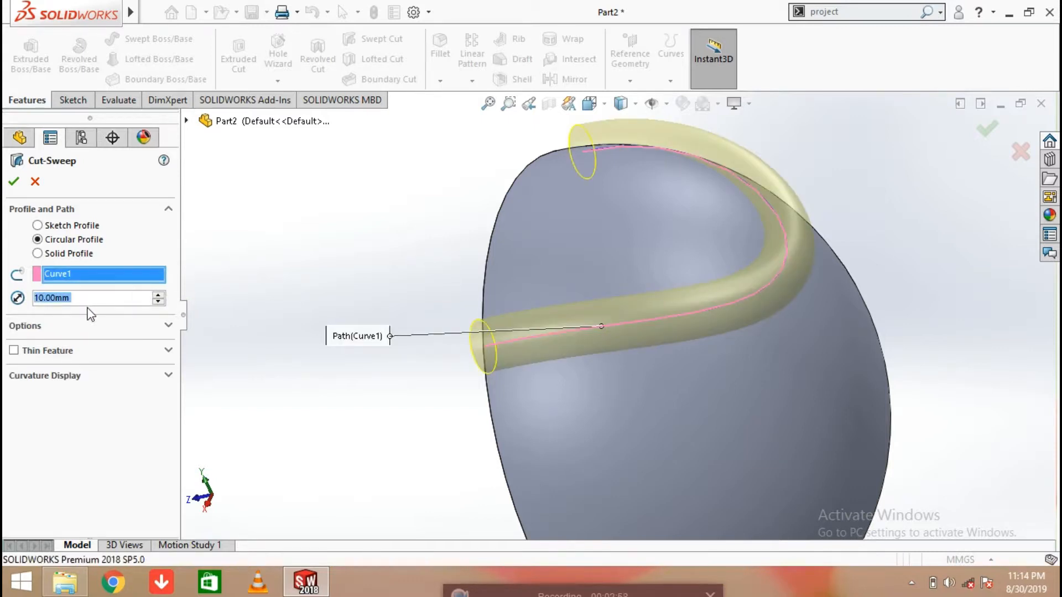
pyautogui.write('2')
pyautogui.press('Return')
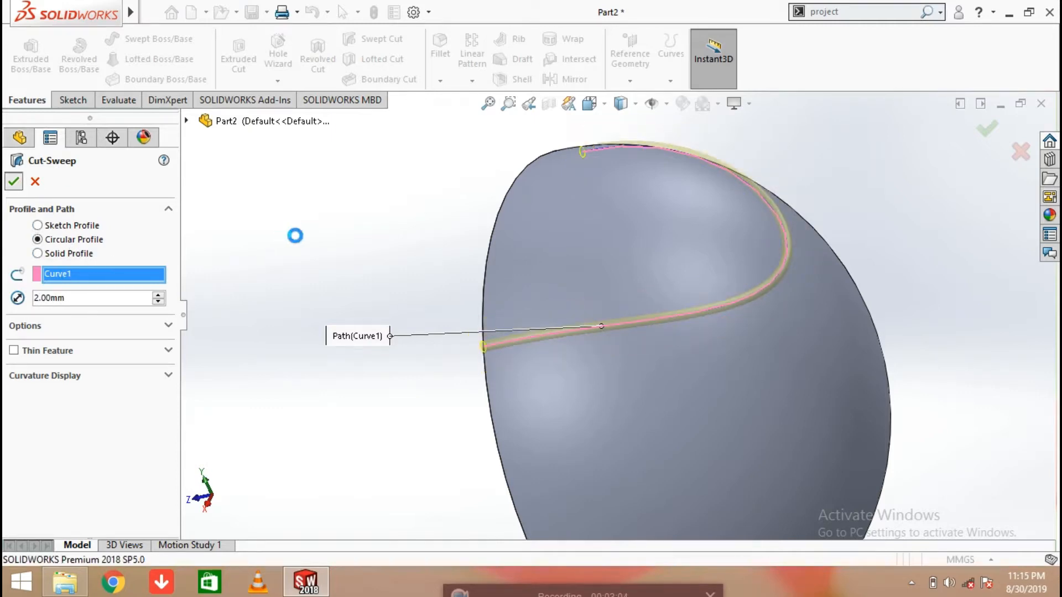
pyautogui.press('Return')
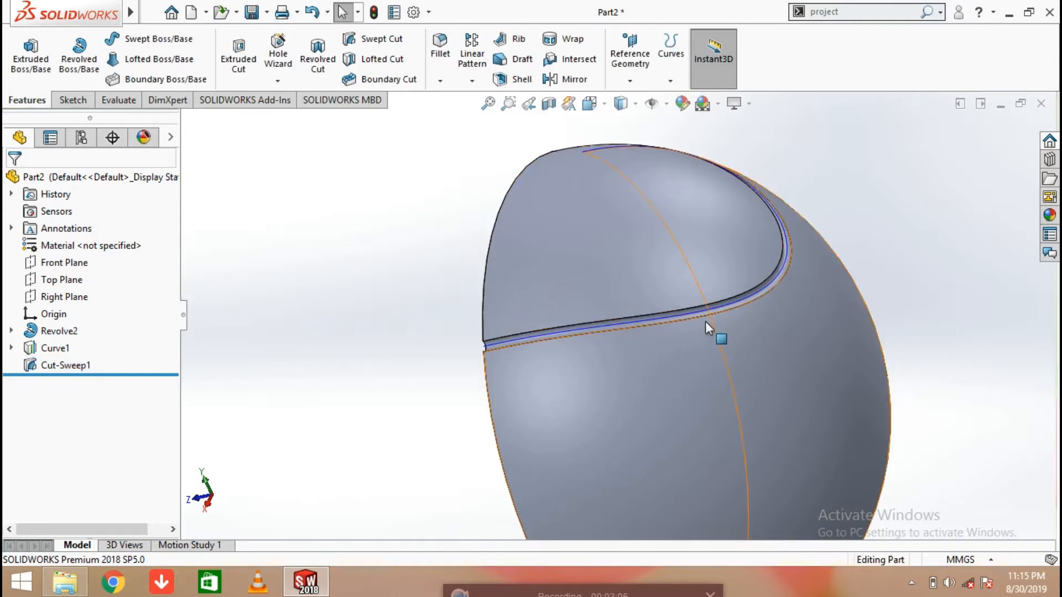
# Hide the projected curve lying in the swept groove.
pyautogui.click(704, 311)
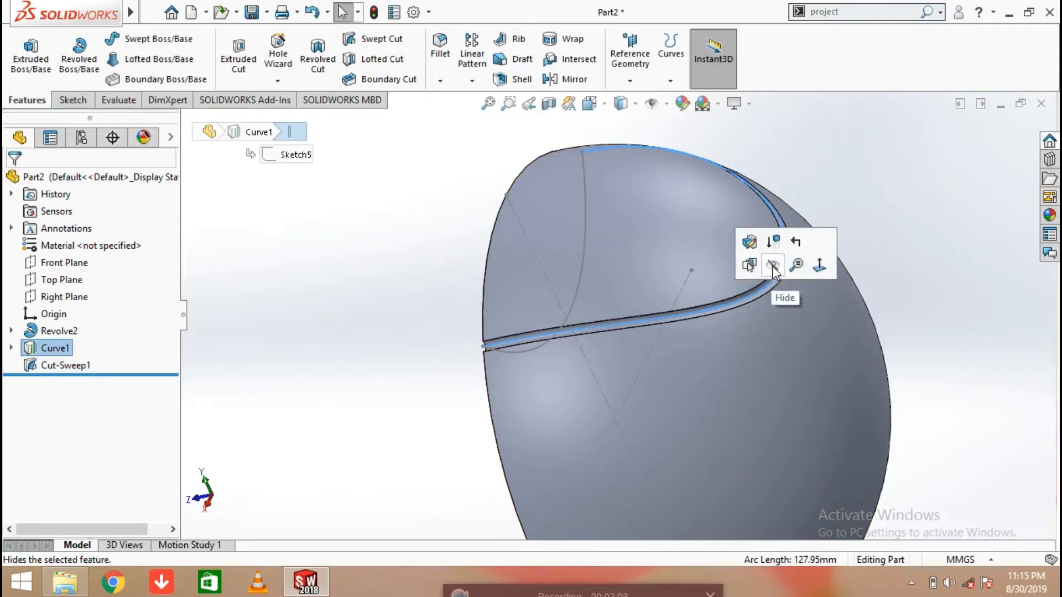
pyautogui.click(773, 267)
pyautogui.scroll(5, 529, 326)
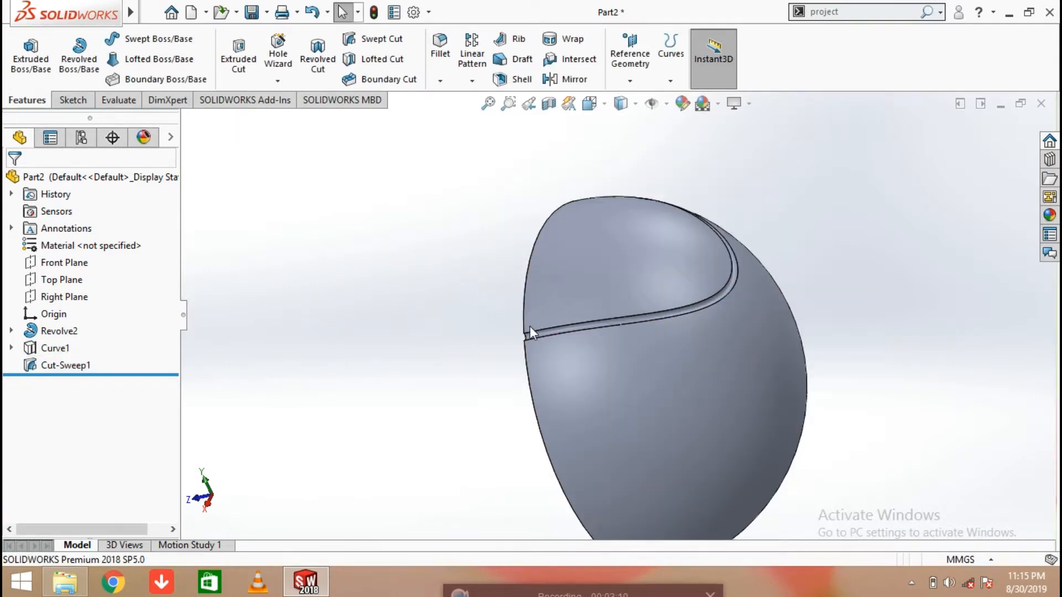
pyautogui.moveTo(602, 320); pyautogui.dragTo(481, 311, button='middle')
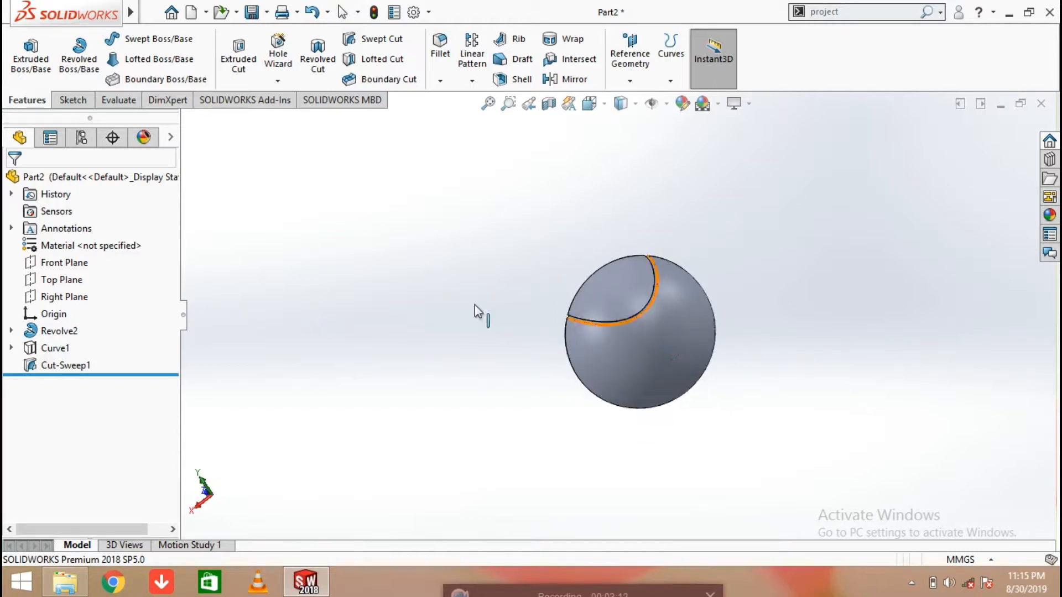
# Mirror the swept groove cut about the Top Plane to the opposite side of the hemisphere.
pyautogui.click(74, 280)
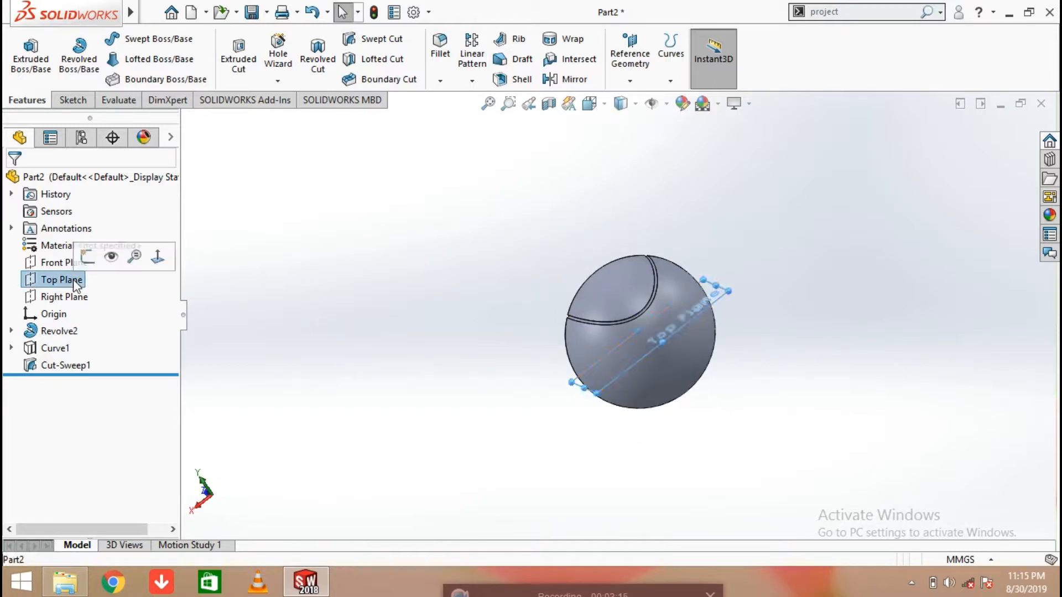
pyautogui.click(565, 83)
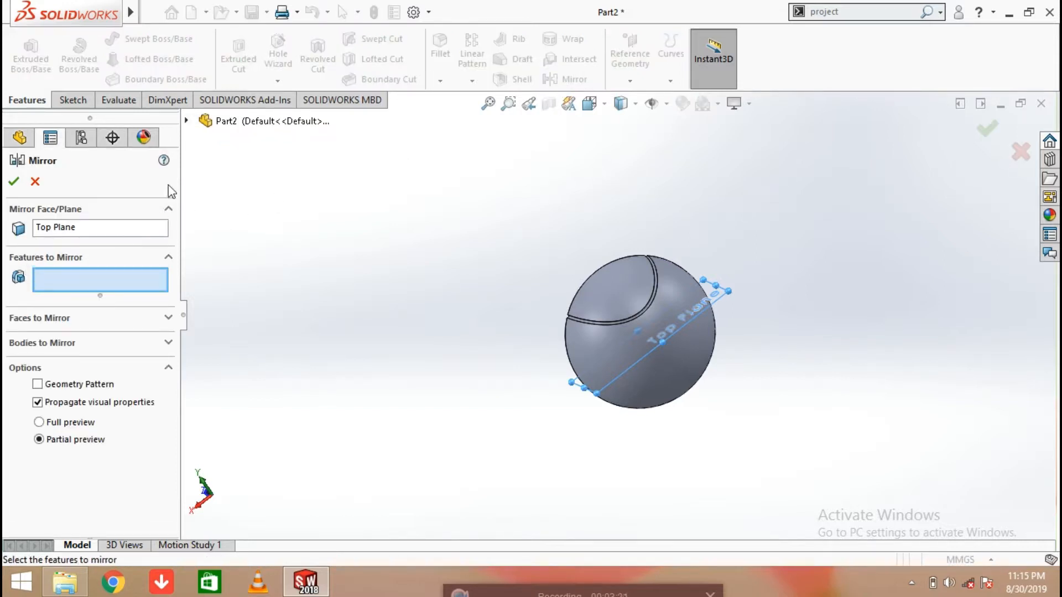
pyautogui.click(187, 121)
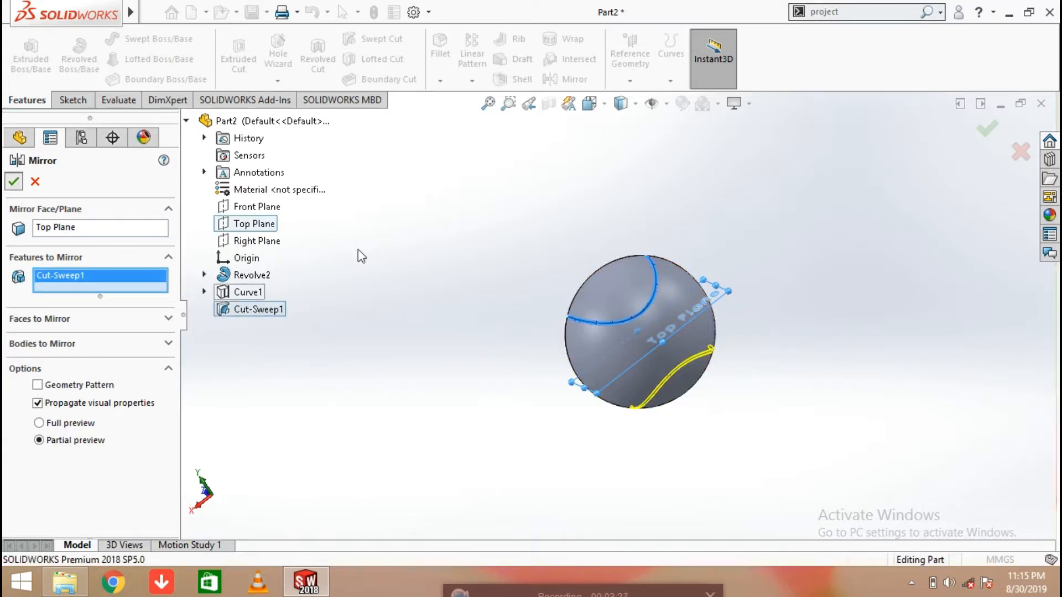
# Mirror the grooved hemisphere body about the Front Plane with Merge solids enabled to complete the ball.
pyautogui.moveTo(427, 301); pyautogui.dragTo(718, 288, button='middle')
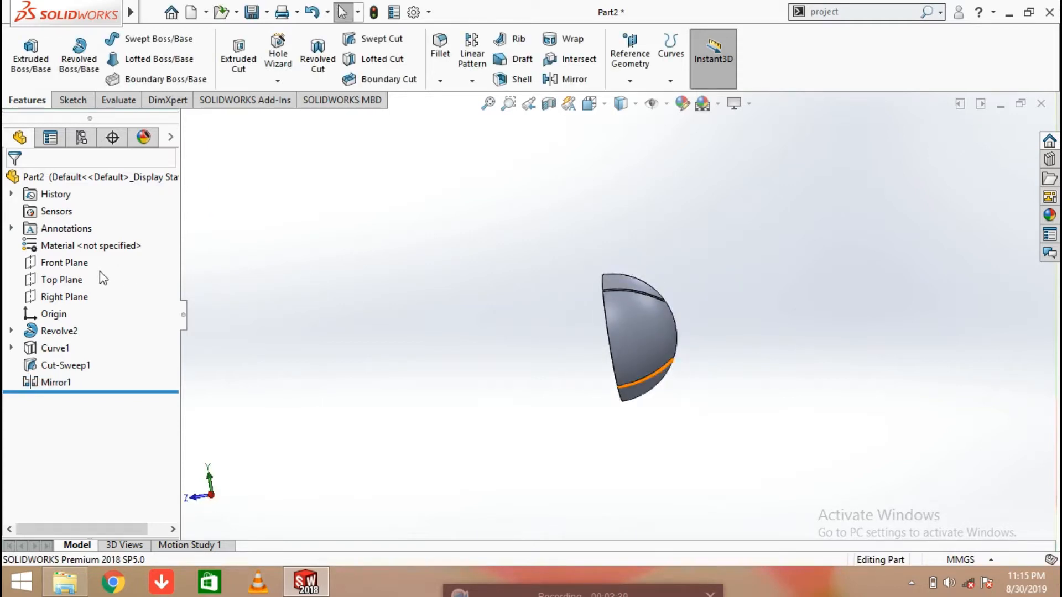
pyautogui.click(61, 263)
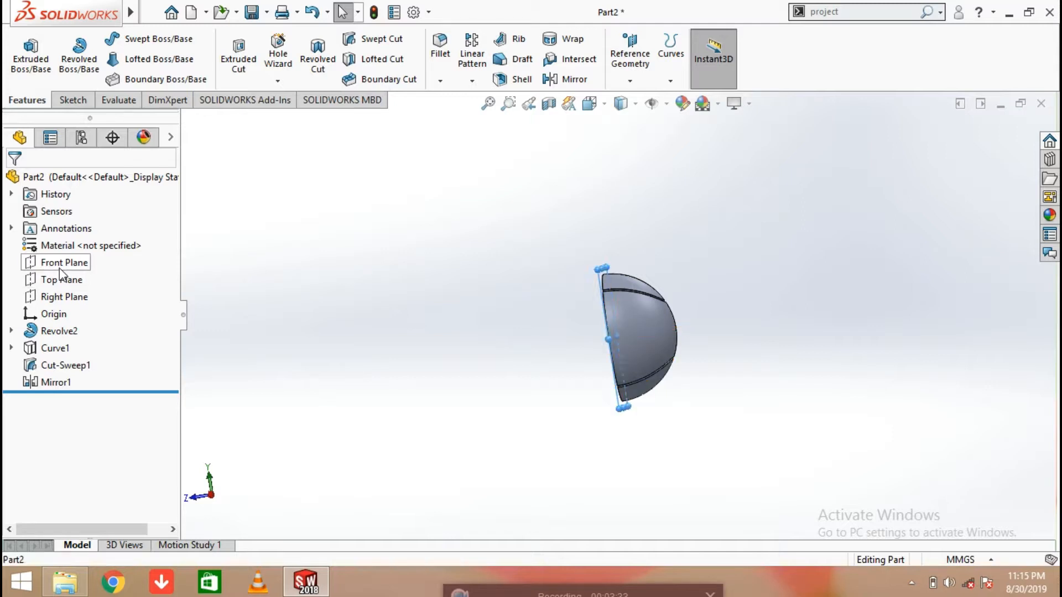
pyautogui.click(565, 79)
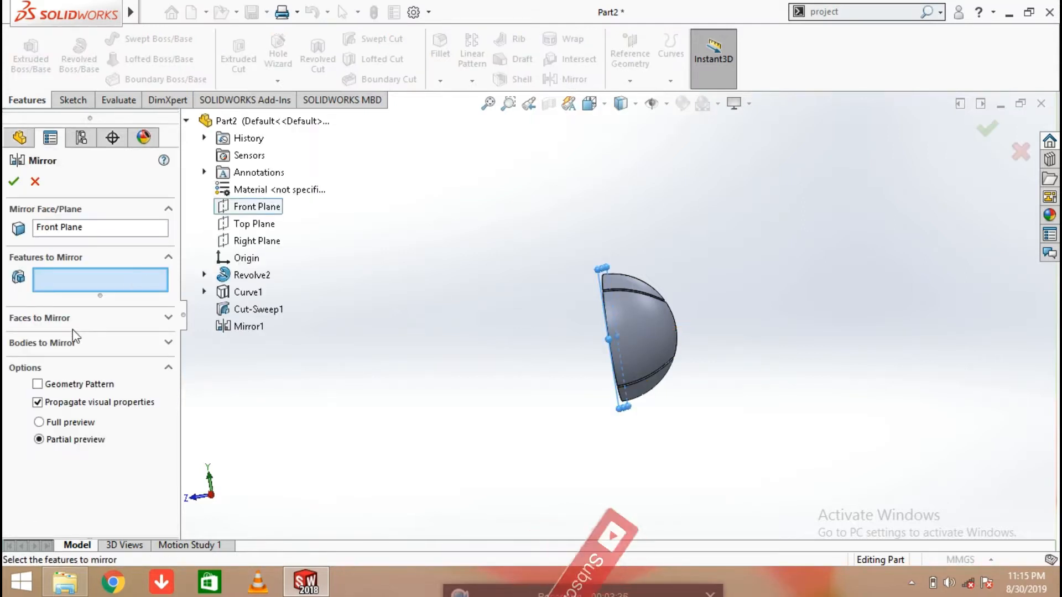
pyautogui.click(67, 343)
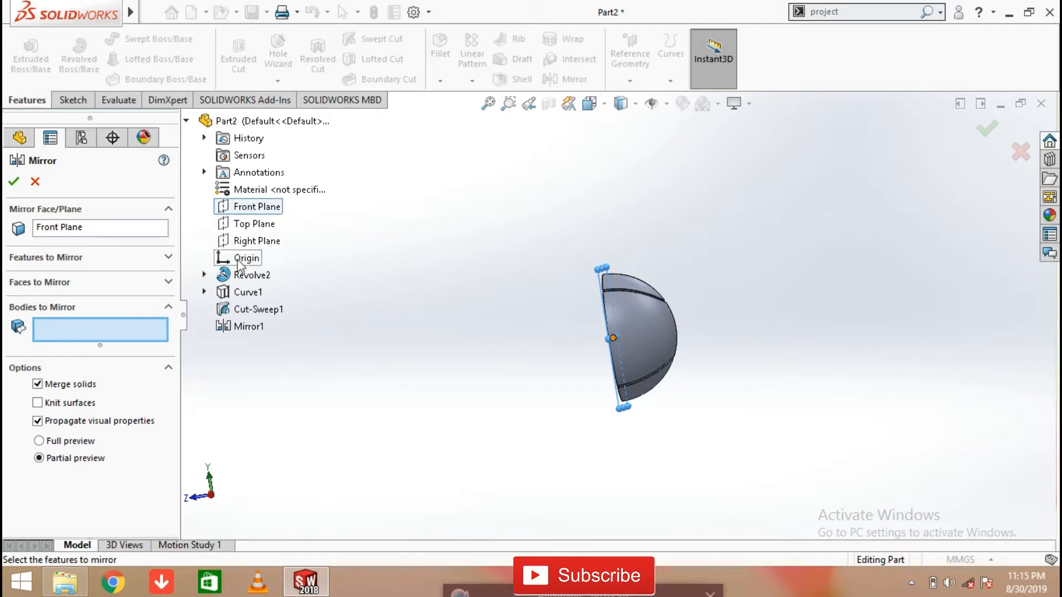
pyautogui.click(642, 355)
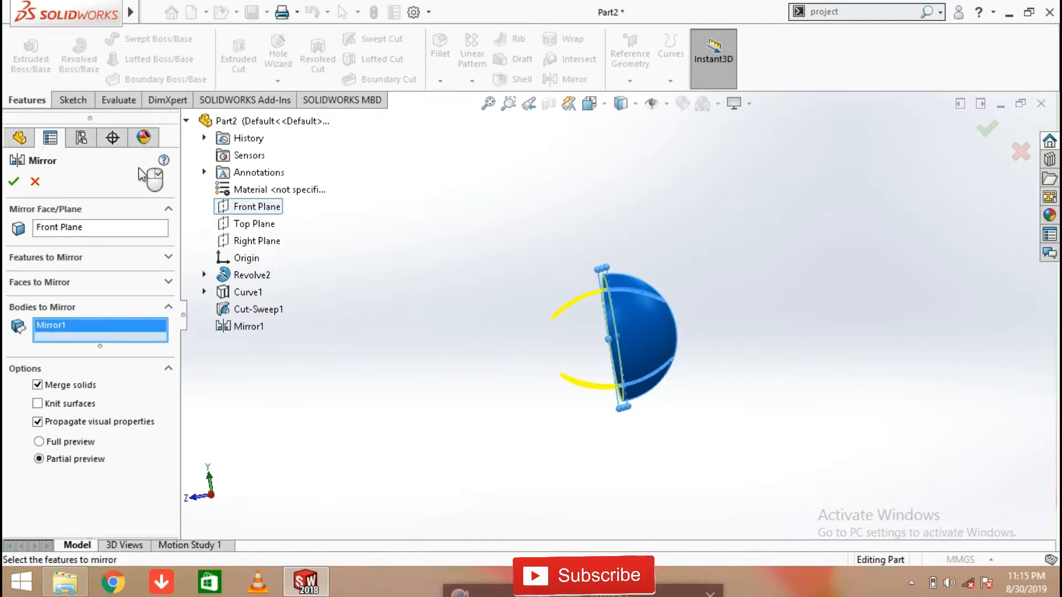
pyautogui.click(14, 181)
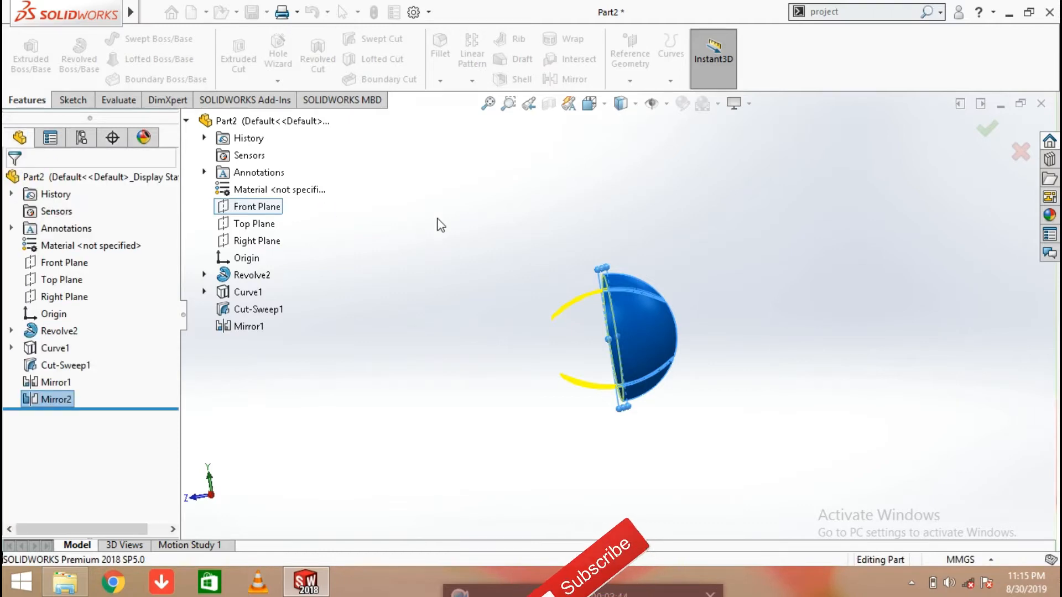
pyautogui.click(450, 219)
# Apply the grass appearance from the Organic > Miscellaneous library to the ball's Revolve2 feature.
pyautogui.moveTo(716, 297); pyautogui.dragTo(590, 418, button='middle')
pyautogui.scroll(-1, 684, 352)
pyautogui.scroll(-4, 682, 303)
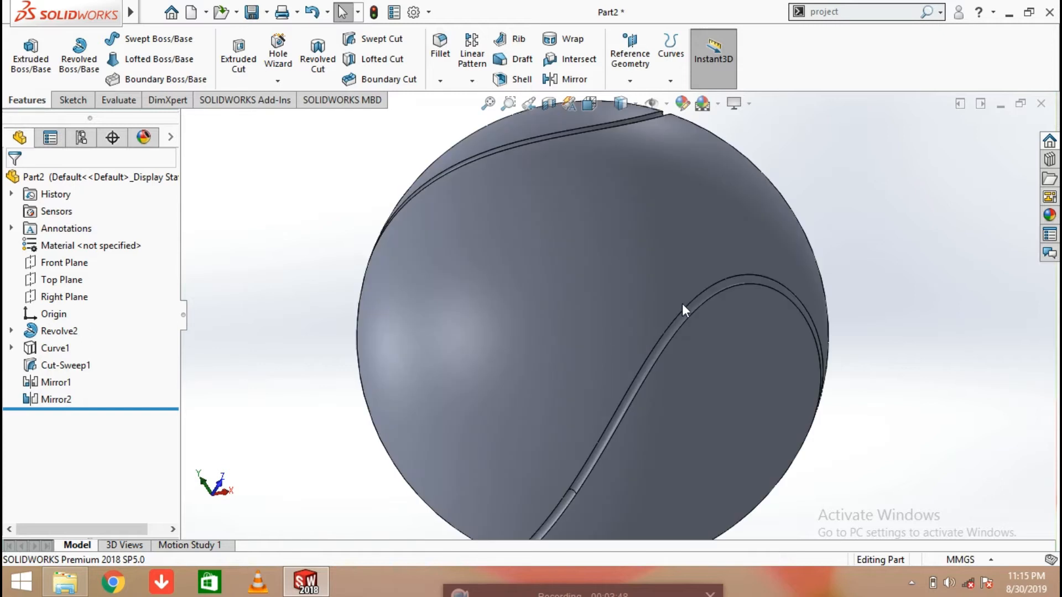
pyautogui.scroll(4, 655, 303)
pyautogui.moveTo(656, 303); pyautogui.dragTo(592, 331, button='middle')
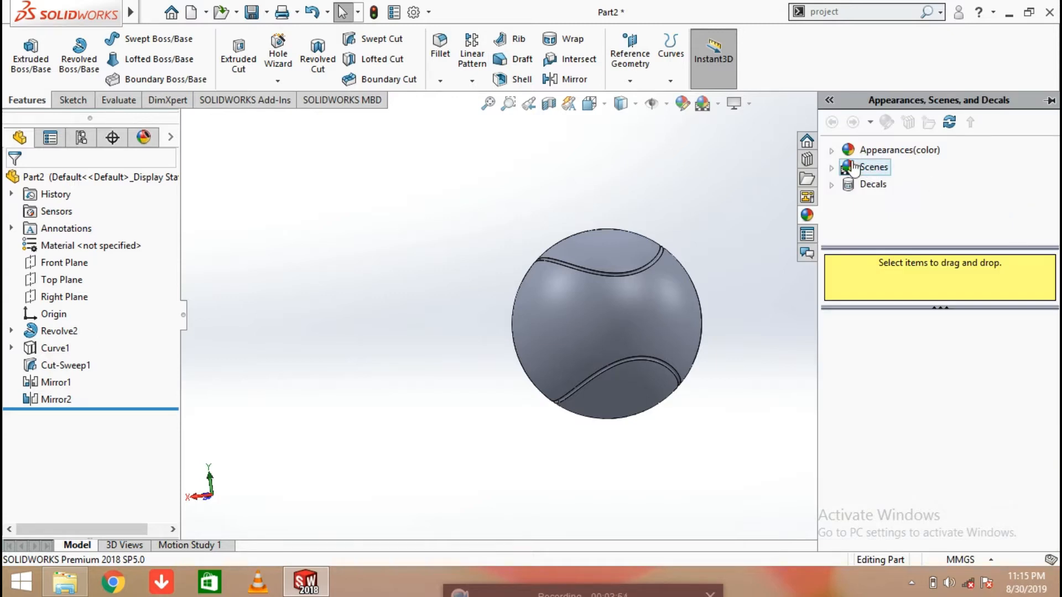
pyautogui.click(832, 151)
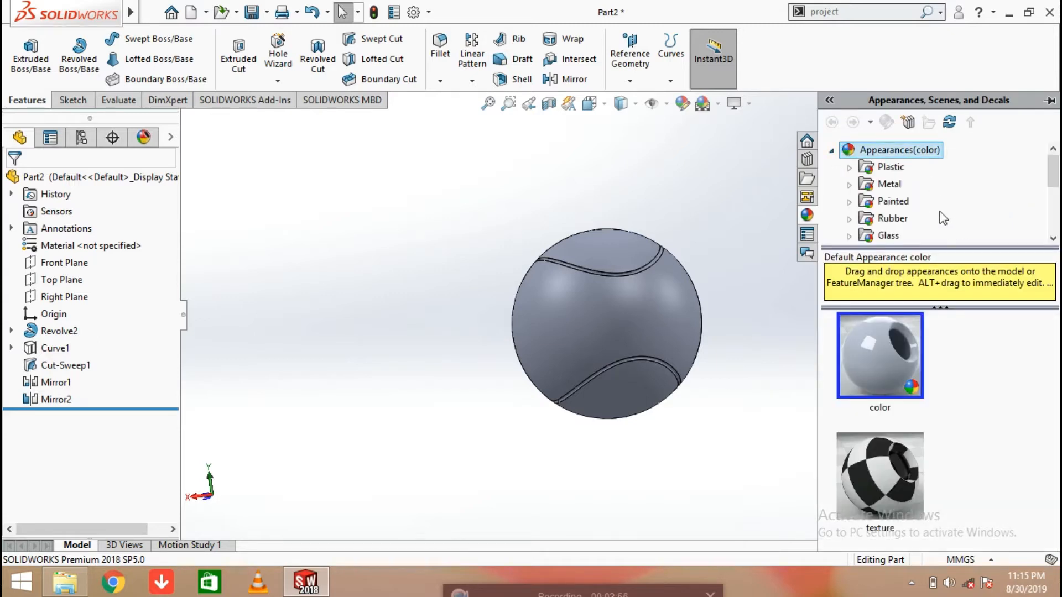
pyautogui.scroll(-5, 929, 211)
pyautogui.click(851, 201)
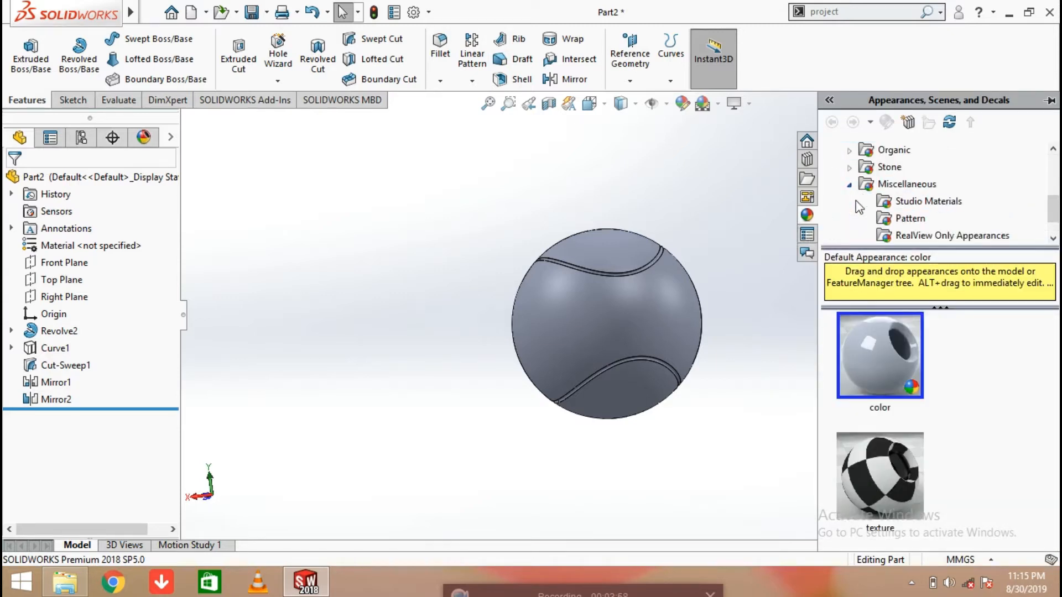
pyautogui.scroll(-2, 858, 206)
pyautogui.scroll(3, 860, 210)
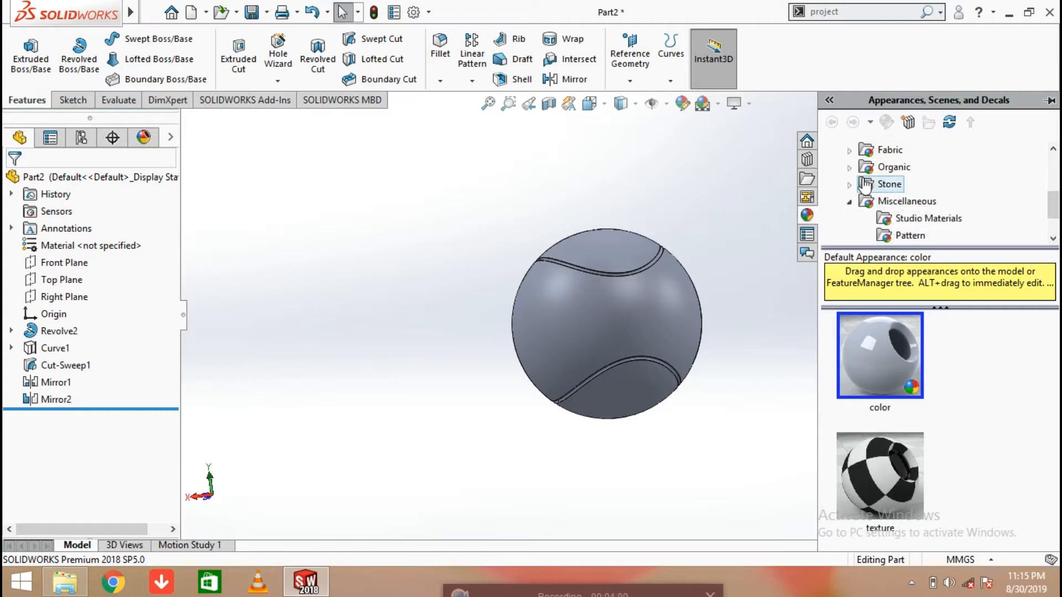
pyautogui.click(851, 168)
pyautogui.scroll(-2, 905, 190)
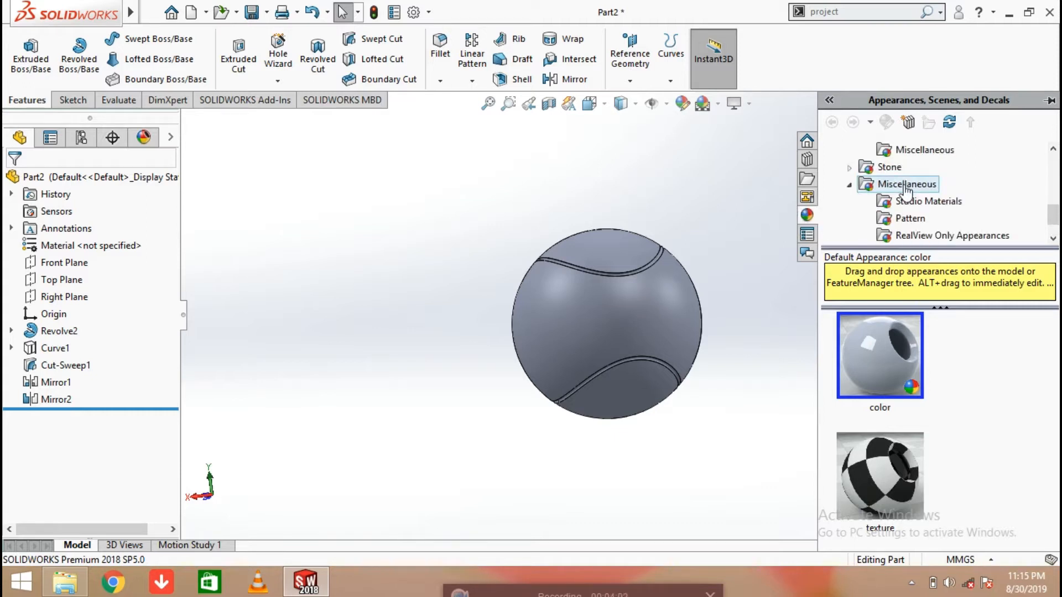
pyautogui.click(905, 150)
pyautogui.scroll(-3, 916, 332)
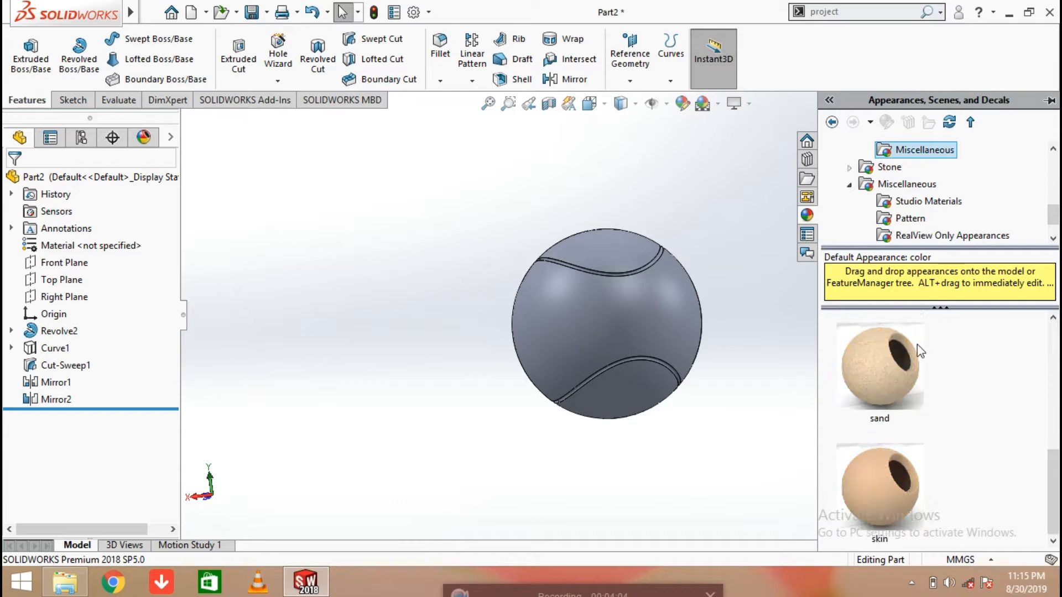
pyautogui.moveTo(893, 388); pyautogui.dragTo(662, 327)
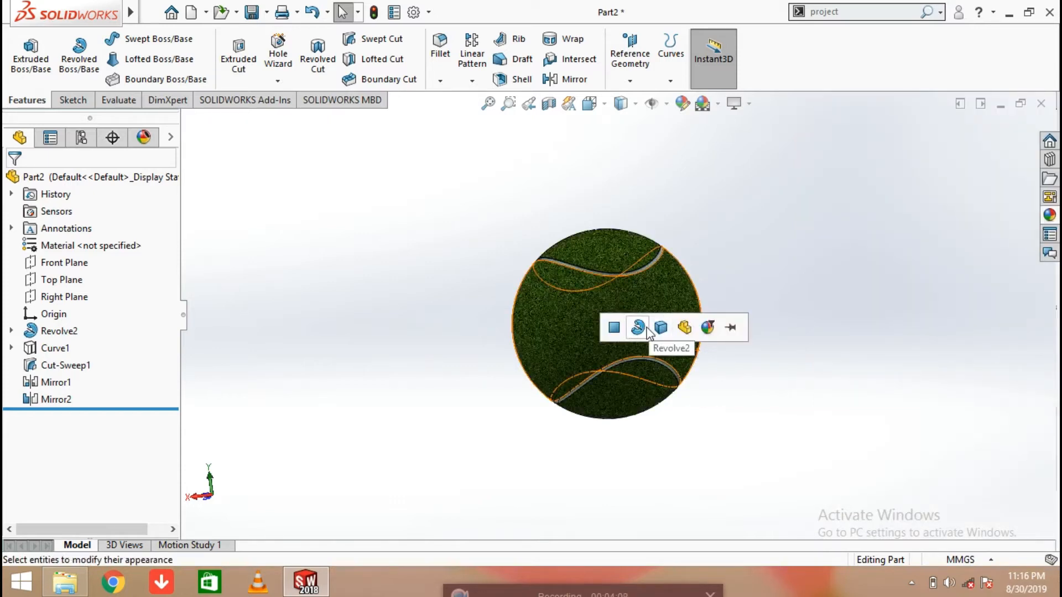
pyautogui.click(646, 327)
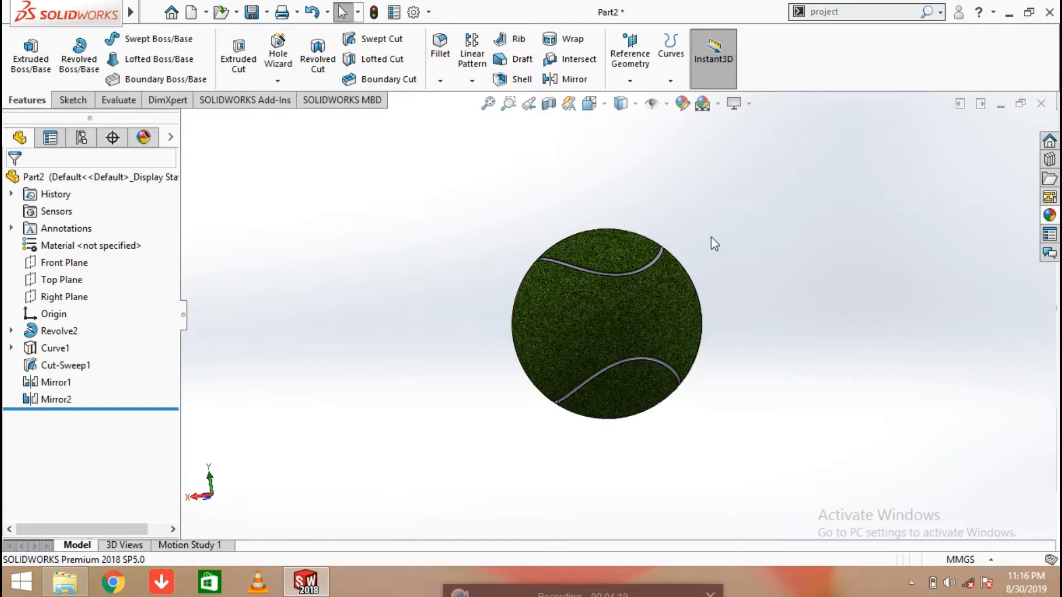
# Open the colour settings for the Cut-Sweep1 groove face and set it to white from the standard swatches.
pyautogui.scroll(-4, 644, 286)
pyautogui.scroll(-5, 645, 285)
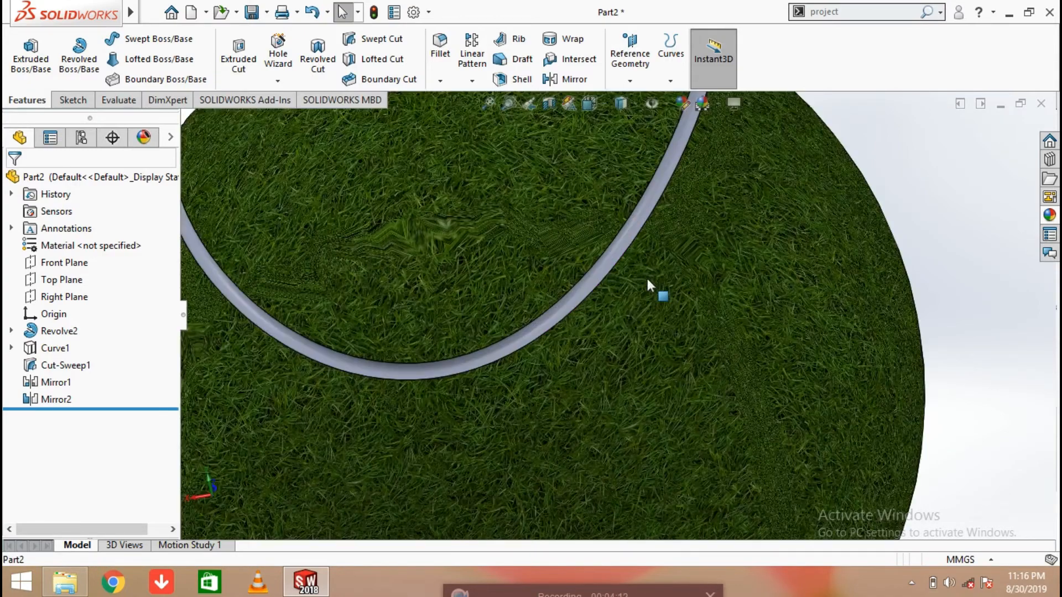
pyautogui.click(629, 239)
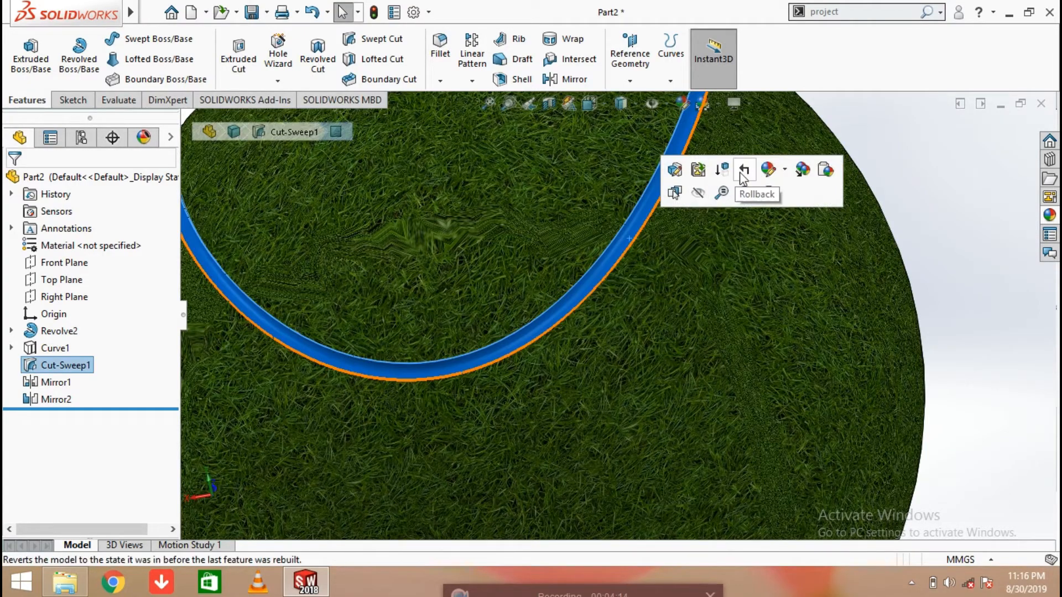
pyautogui.click(785, 171)
pyautogui.click(790, 206)
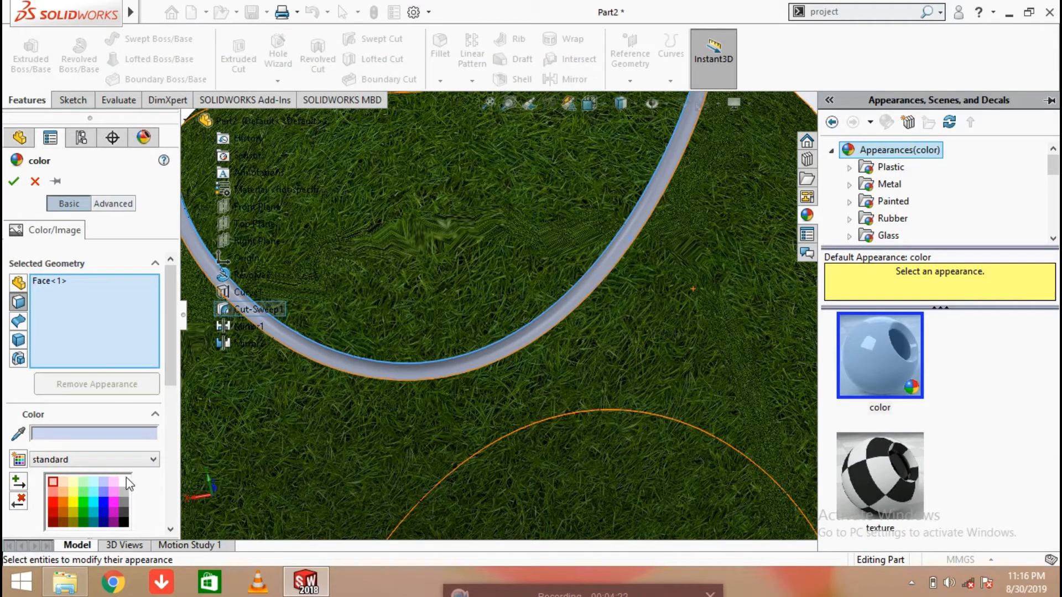
pyautogui.click(124, 482)
# Add the three remaining groove faces to the white colour selection and accept the appearance.
pyautogui.scroll(10, 650, 258)
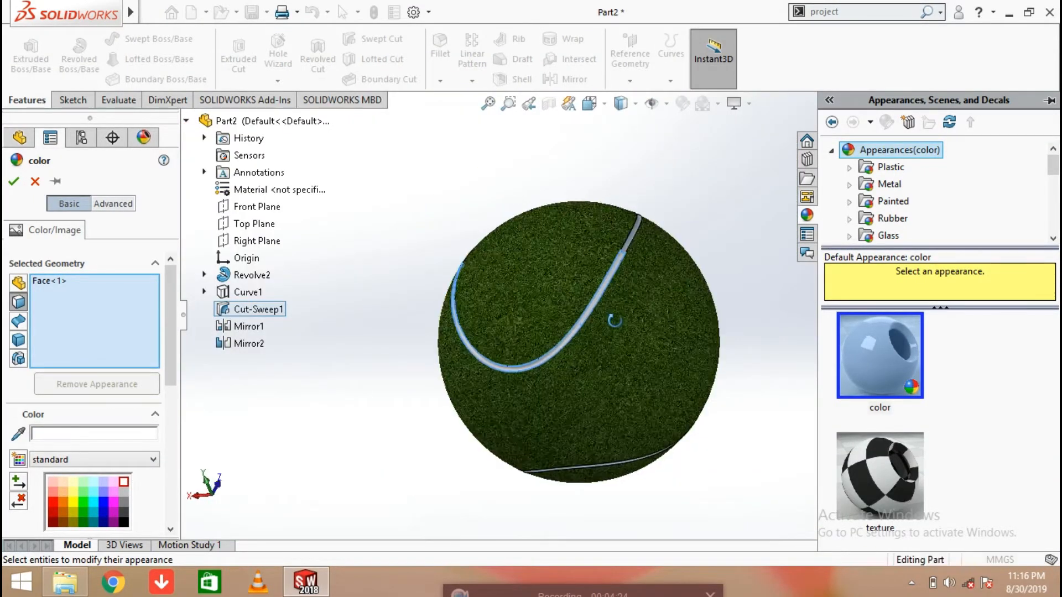
pyautogui.moveTo(615, 321); pyautogui.dragTo(567, 308, button='middle')
pyautogui.scroll(-3, 570, 285)
pyautogui.click(592, 287)
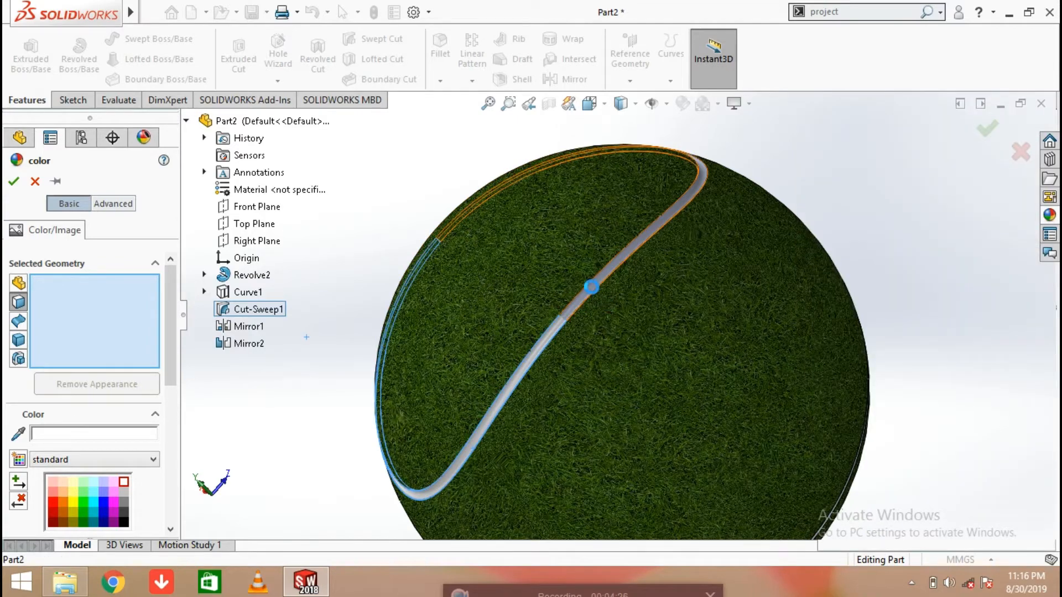
pyautogui.scroll(4, 664, 302)
pyautogui.moveTo(756, 317); pyautogui.dragTo(633, 348, button='middle')
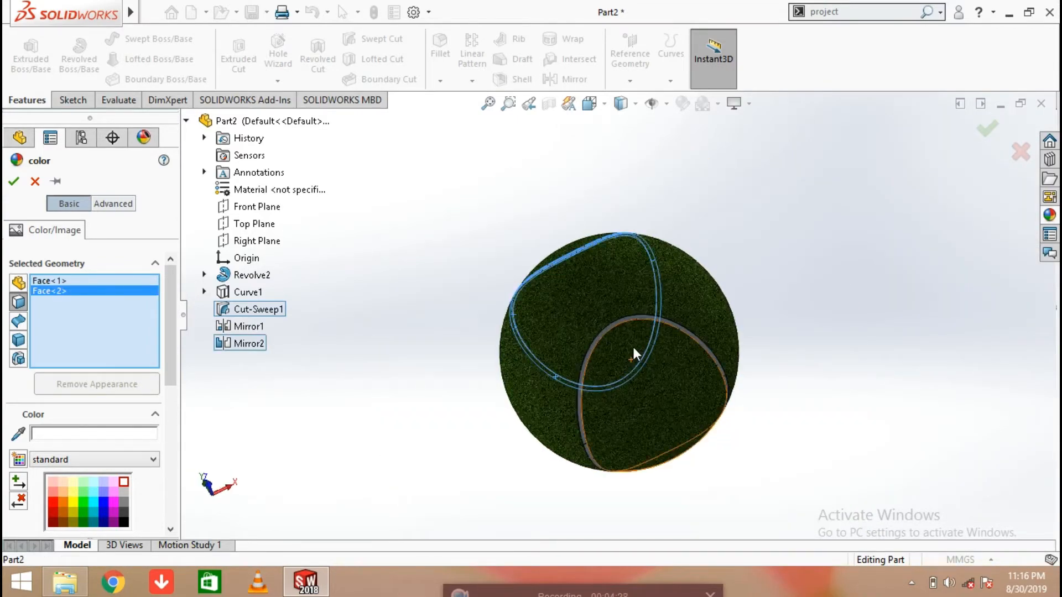
pyautogui.scroll(-5, 609, 321)
pyautogui.click(594, 267)
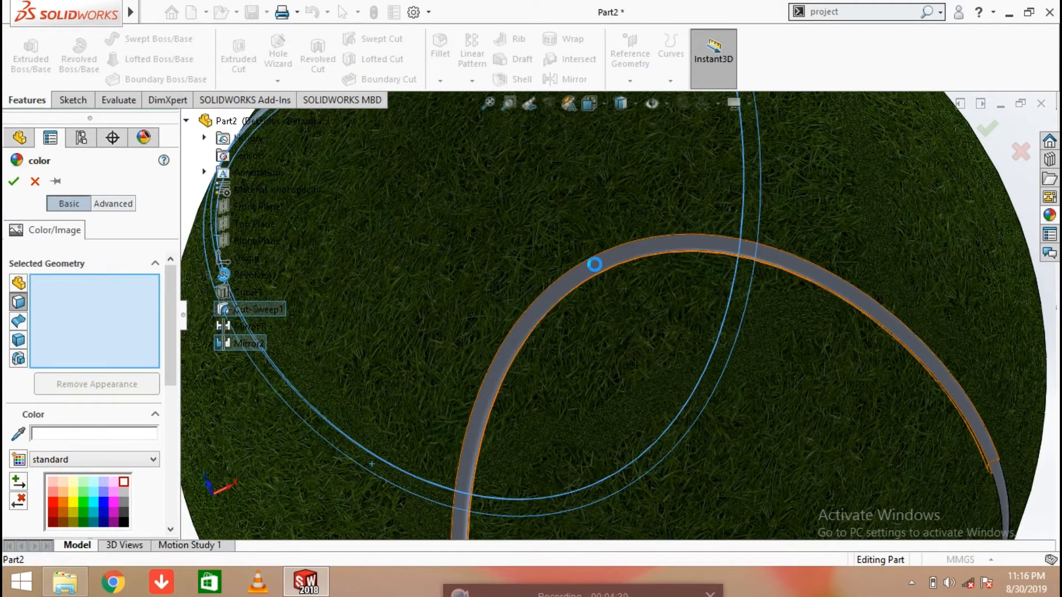
pyautogui.scroll(4, 675, 343)
pyautogui.moveTo(699, 367); pyautogui.dragTo(730, 356, button='middle')
pyautogui.scroll(4, 802, 431)
pyautogui.scroll(-5, 659, 348)
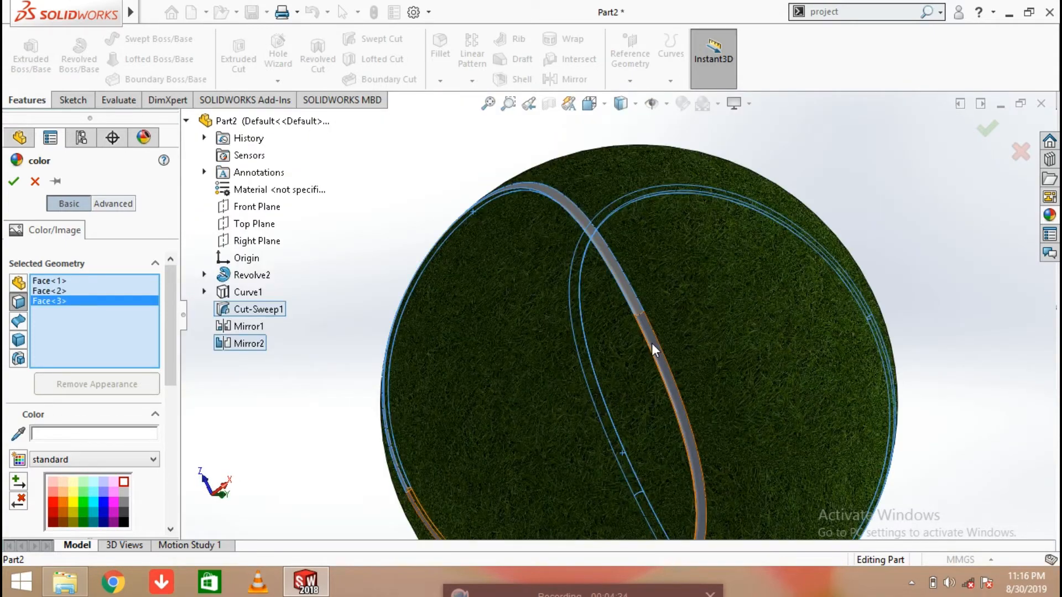
pyautogui.click(655, 349)
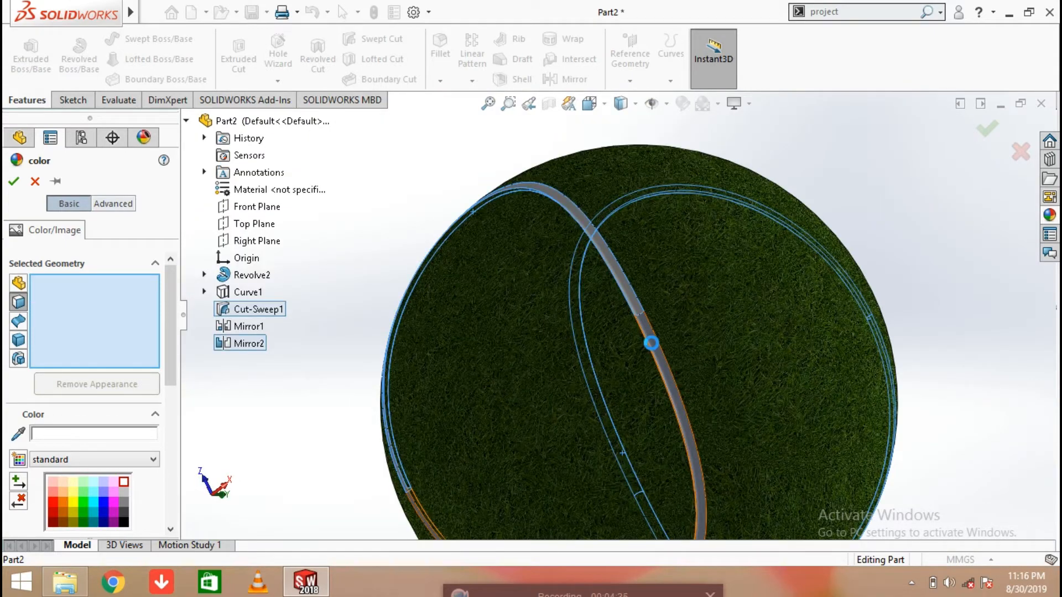
pyautogui.click(13, 181)
# Set the display style of the ball to Shaded without edge lines.
pyautogui.scroll(6, 650, 332)
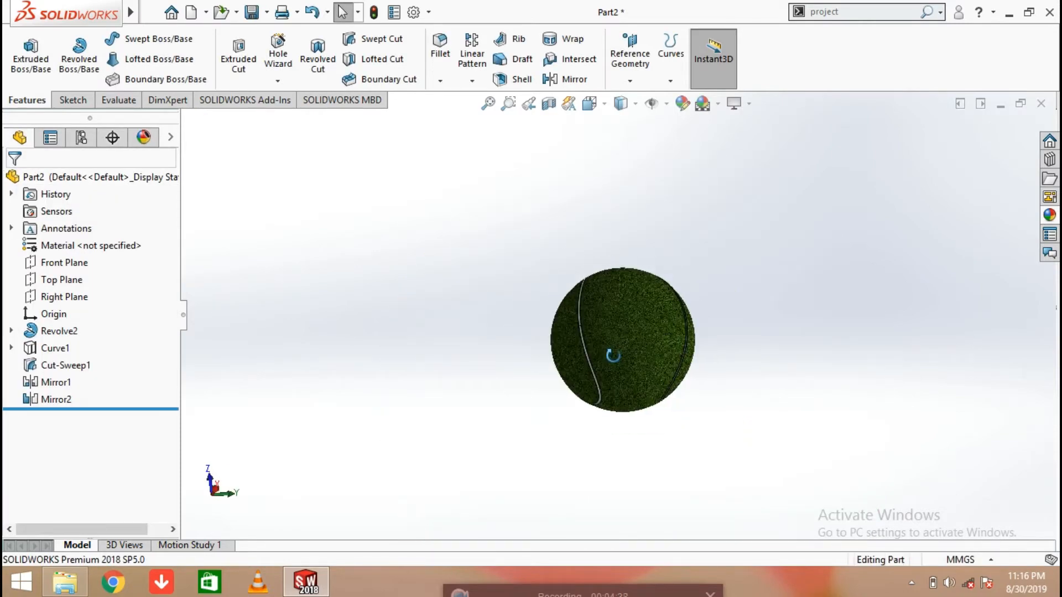
pyautogui.moveTo(613, 356); pyautogui.dragTo(603, 354, button='middle')
pyautogui.click(635, 105)
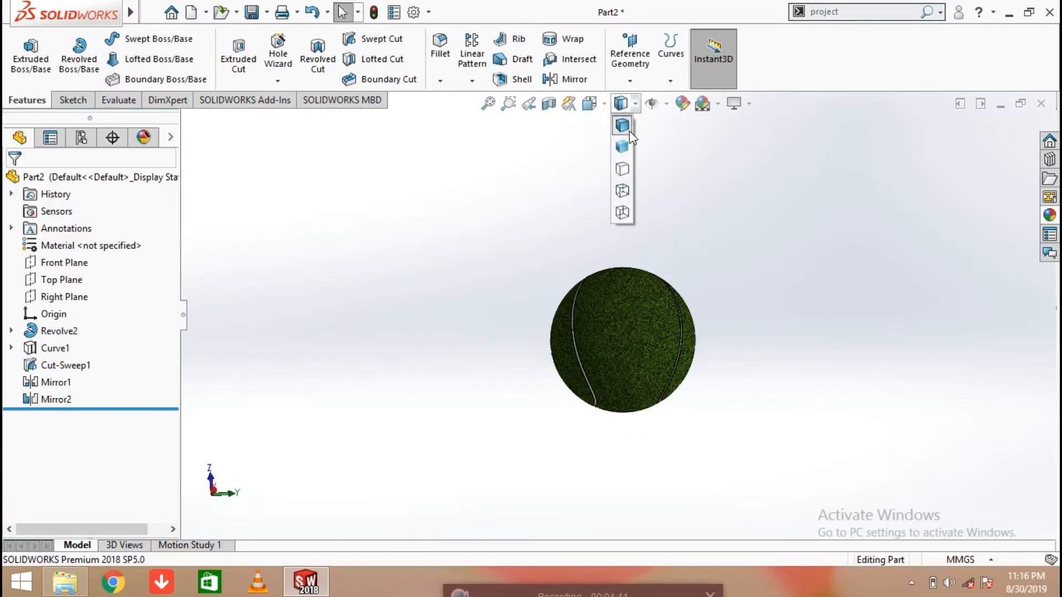
pyautogui.click(625, 149)
# Apply the Rooftop scene as the background and view the ball from another angle.
pyautogui.scroll(-4, 686, 332)
pyautogui.moveTo(688, 338); pyautogui.dragTo(535, 509, button='middle')
pyautogui.moveTo(712, 292); pyautogui.dragTo(611, 502, button='middle')
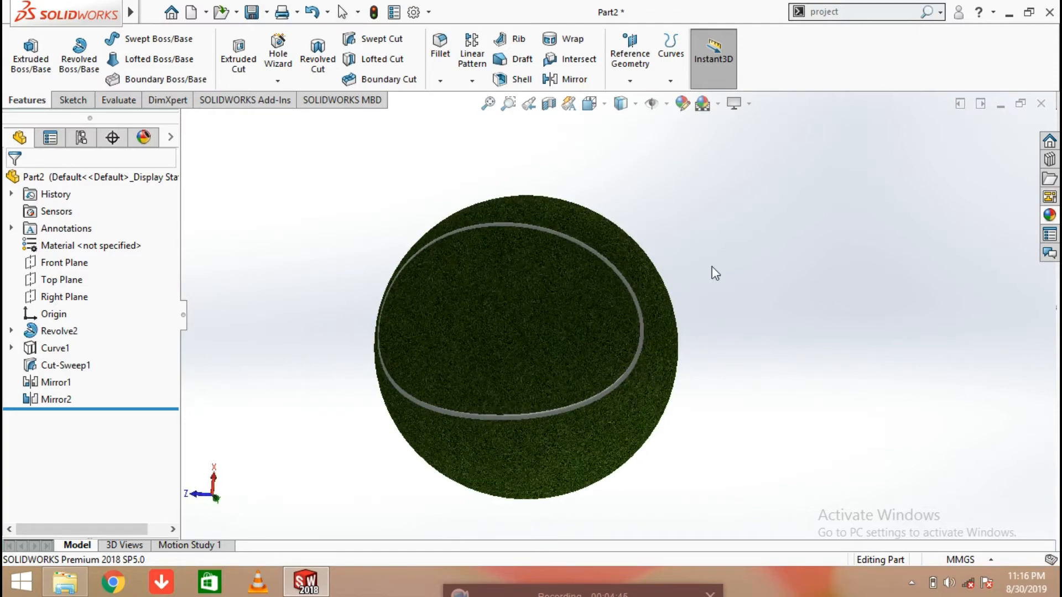
pyautogui.moveTo(713, 271); pyautogui.dragTo(573, 311, button='middle')
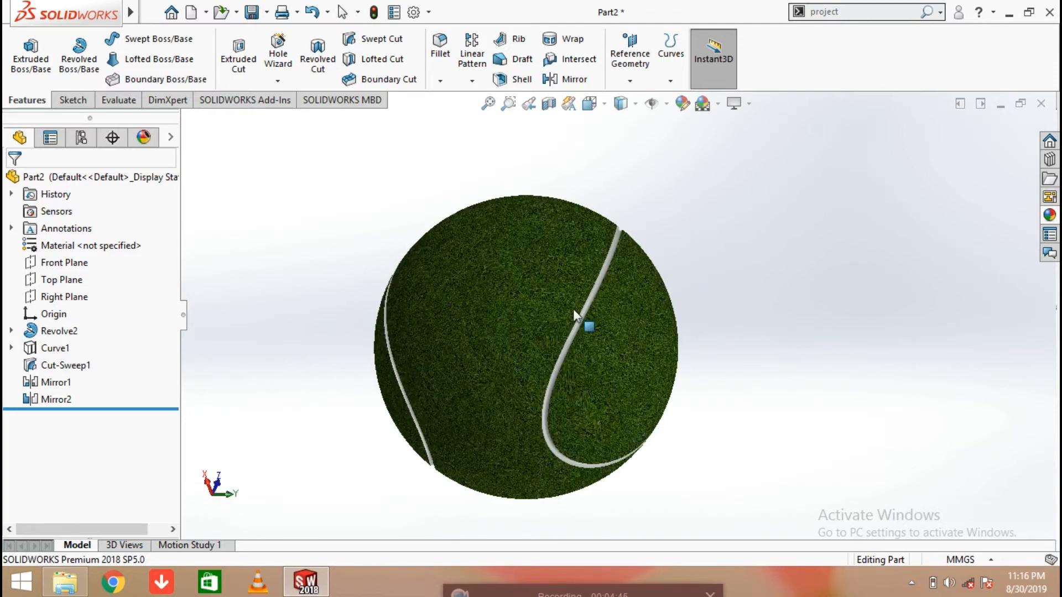
pyautogui.click(718, 104)
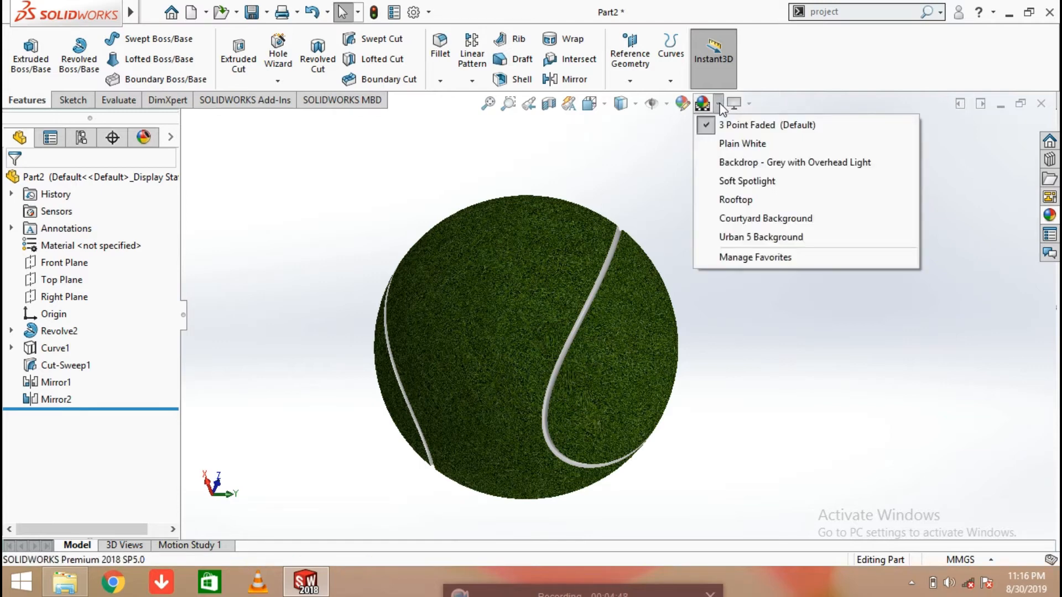
pyautogui.click(749, 104)
pyautogui.click(718, 104)
pyautogui.click(718, 104)
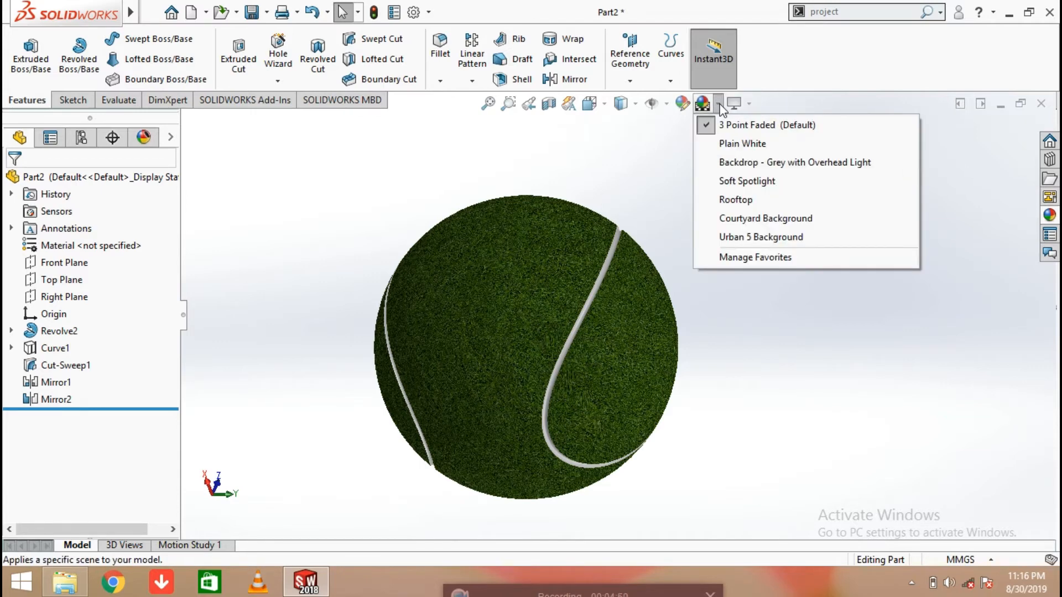
pyautogui.click(738, 201)
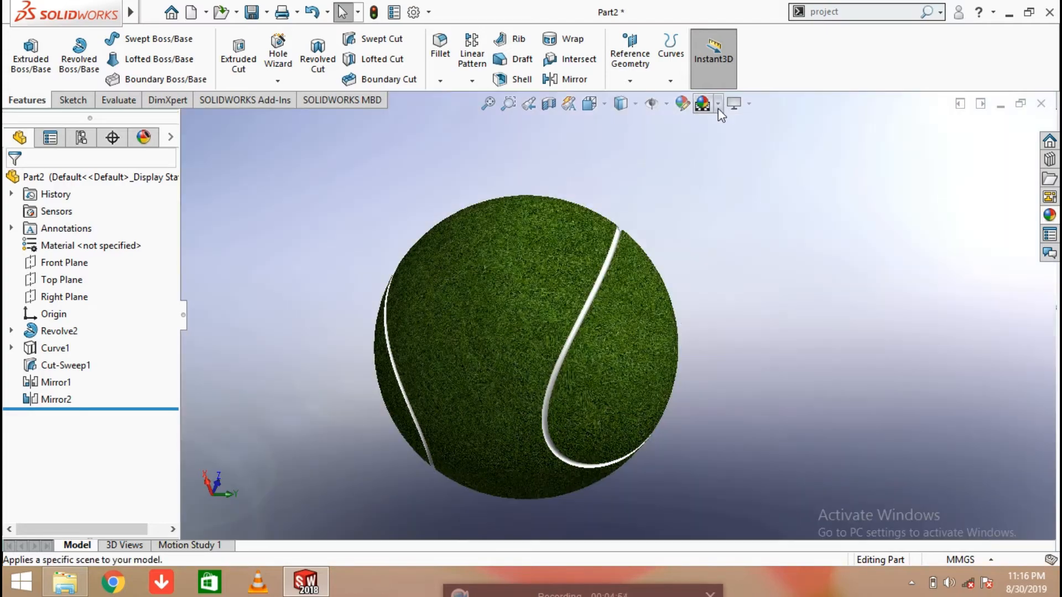
pyautogui.moveTo(710, 368); pyautogui.dragTo(681, 348, button='middle')
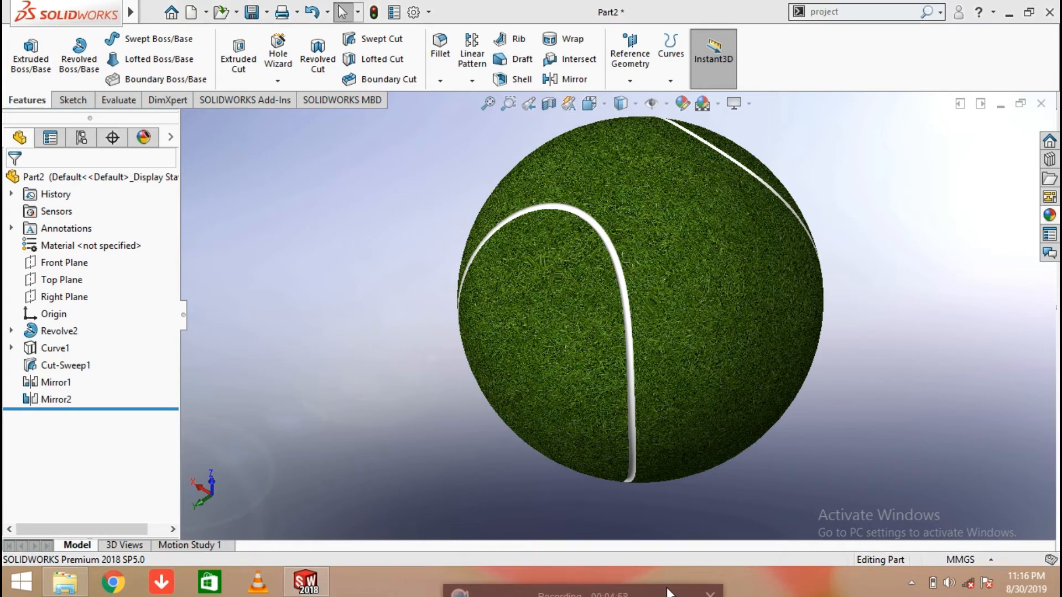